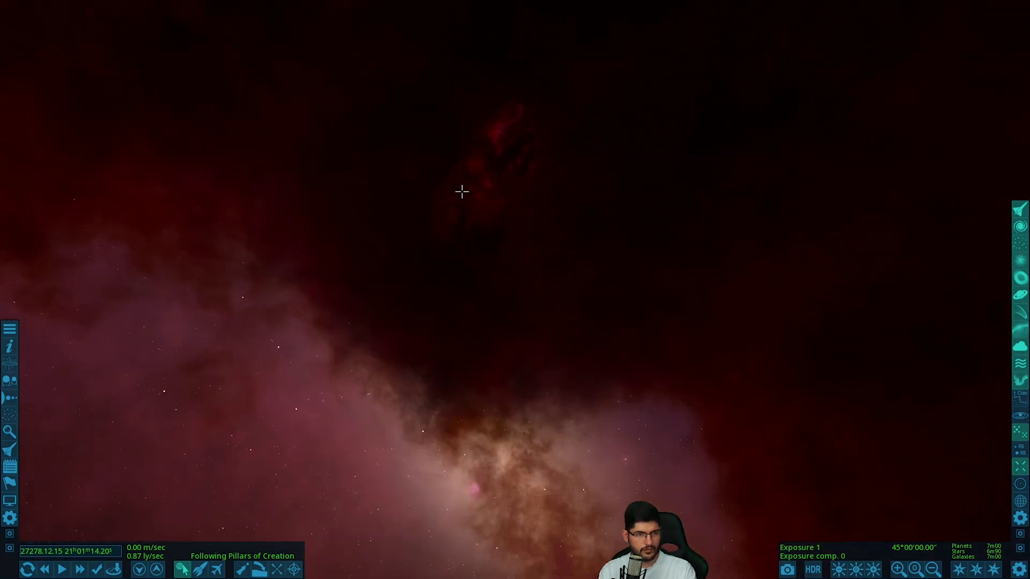
# Raise the exposure compensation to 1.25 and fly toward the bright dust lane beside the Pillars of Creation nebula.
pyautogui.click(873, 566)
pyautogui.click(873, 566)
pyautogui.click(872, 566)
pyautogui.click(872, 566)
pyautogui.click(873, 566)
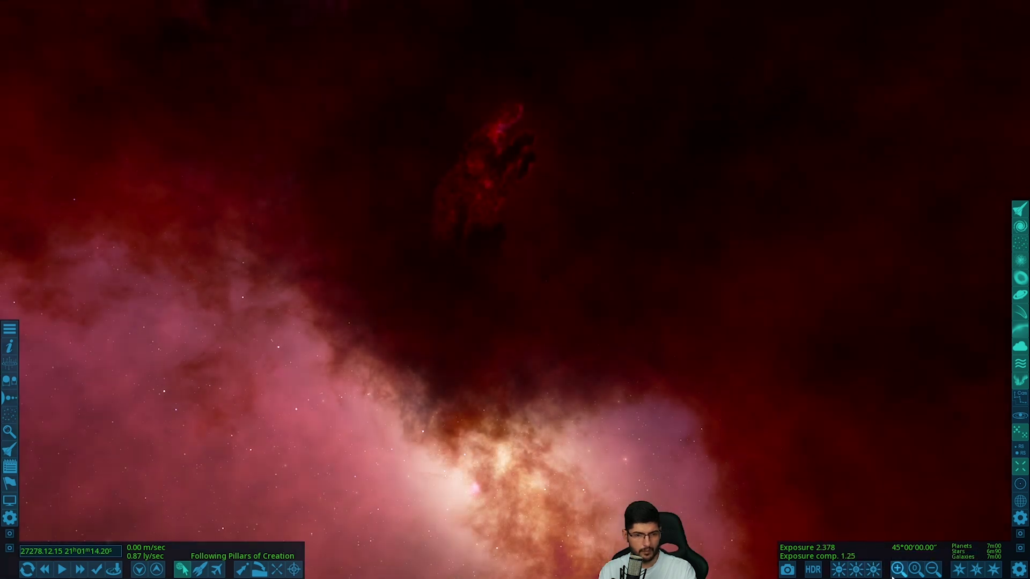
pyautogui.moveTo(768, 398); pyautogui.dragTo(955, 354)
pyautogui.press('w')
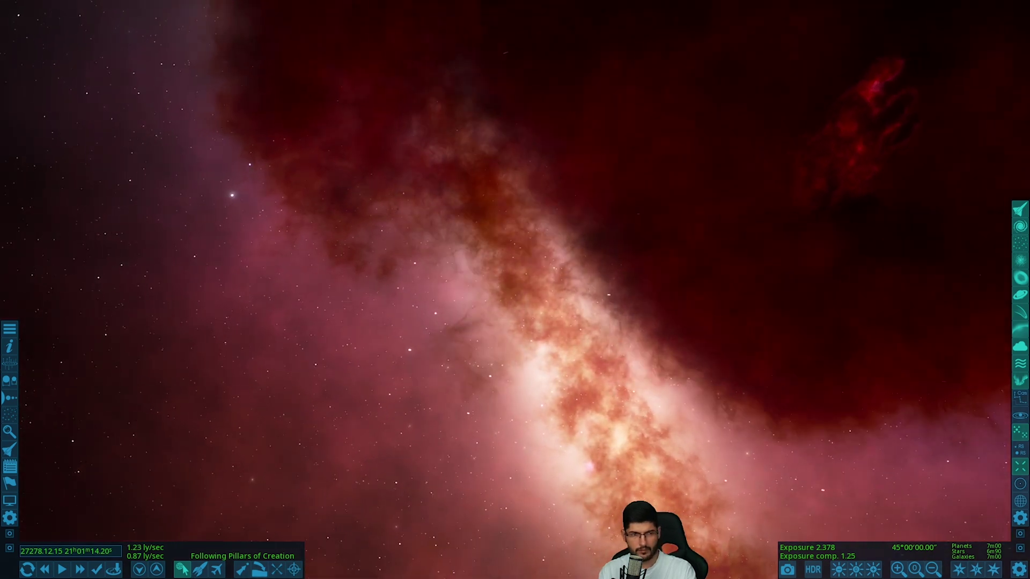
pyautogui.press('w')
pyautogui.press('d')
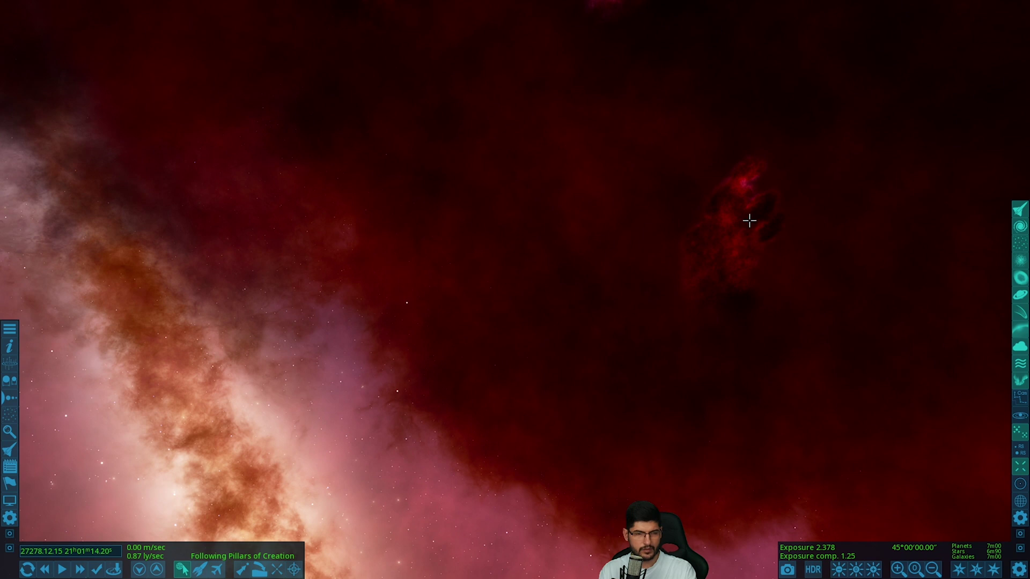
pyautogui.press('w')
pyautogui.press('d')
pyautogui.moveTo(749, 221); pyautogui.dragTo(804, 316)
pyautogui.press('w')
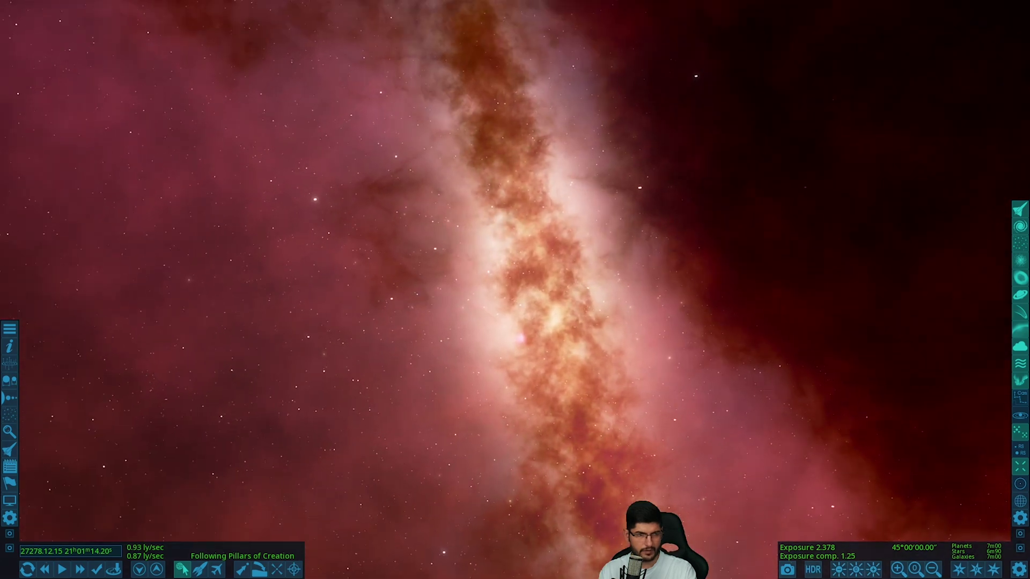
# Raise the flight speed to 2.75 ly/sec and fly past the dust lane to examine the dark red clouds.
pyautogui.moveTo(749, 214); pyautogui.dragTo(542, 208)
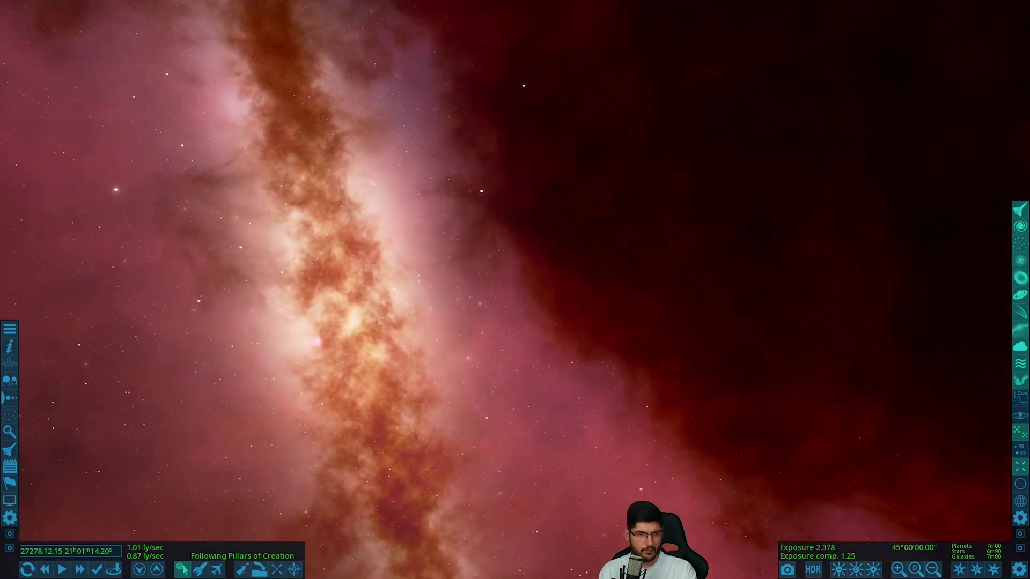
pyautogui.scroll(4, 749, 214)
pyautogui.press('w')
pyautogui.press('a')
pyautogui.moveTo(717, 263); pyautogui.dragTo(608, 253)
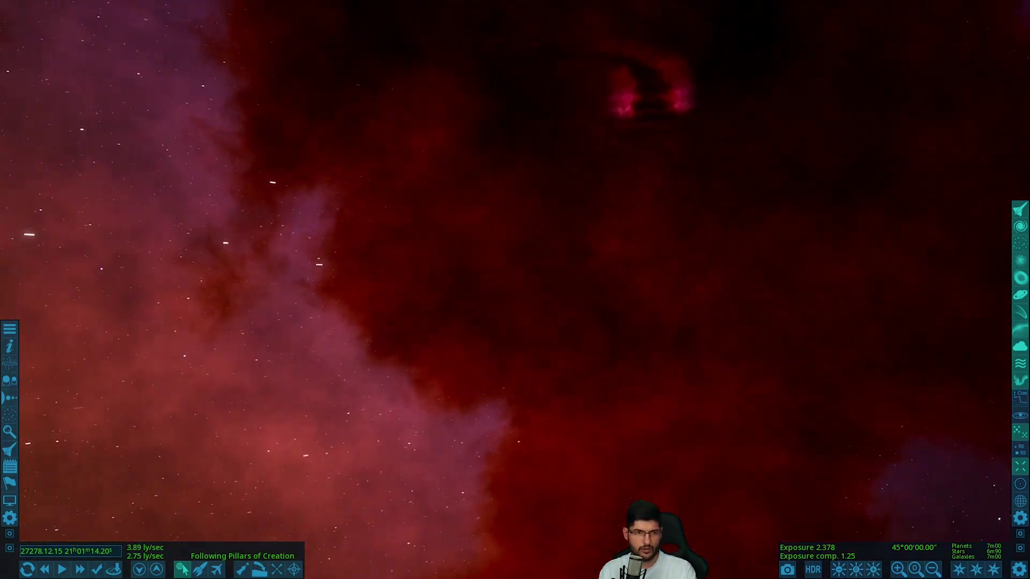
pyautogui.moveTo(722, 253); pyautogui.dragTo(805, 348)
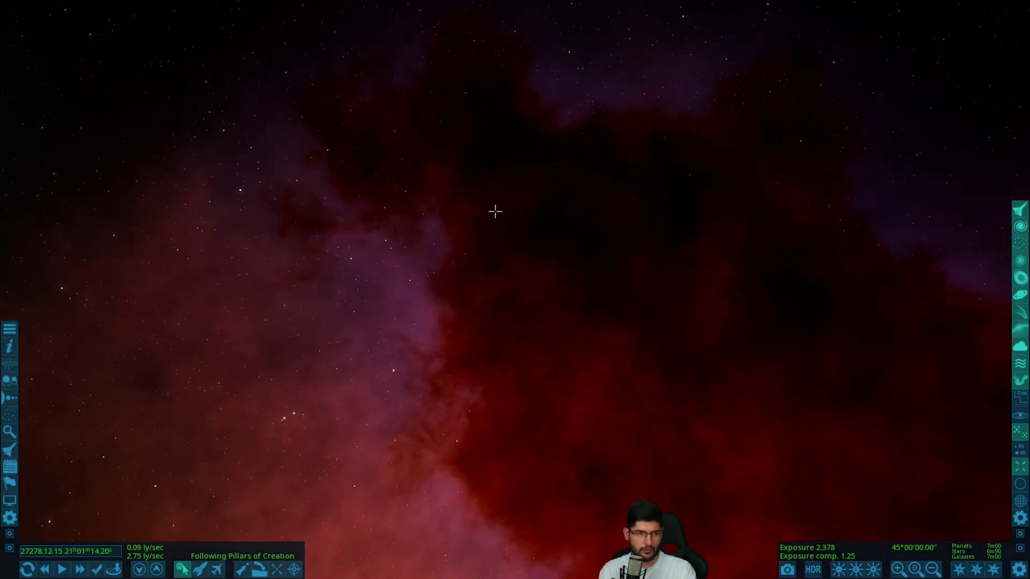
pyautogui.moveTo(494, 211); pyautogui.dragTo(516, 209)
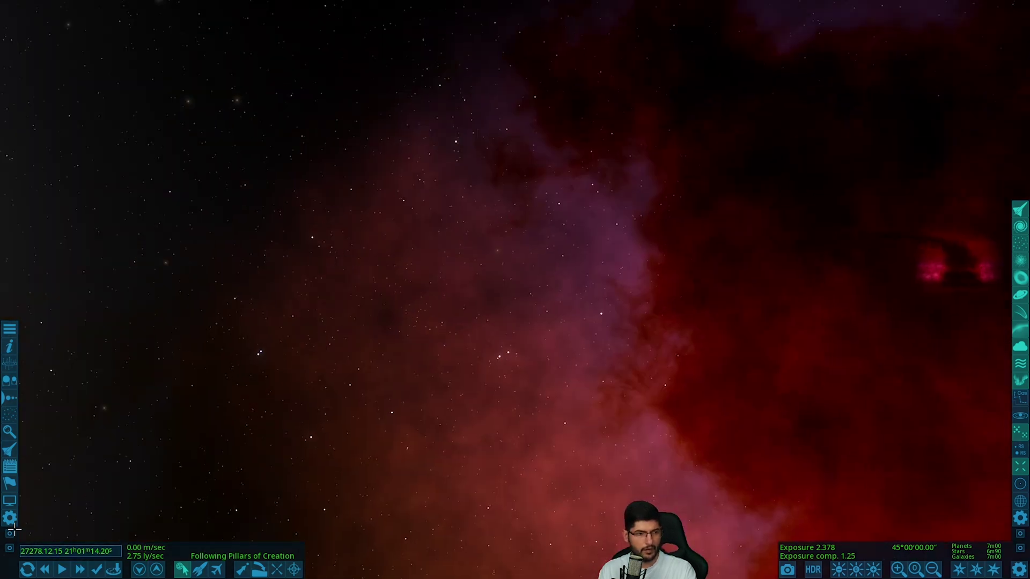
pyautogui.click(11, 432)
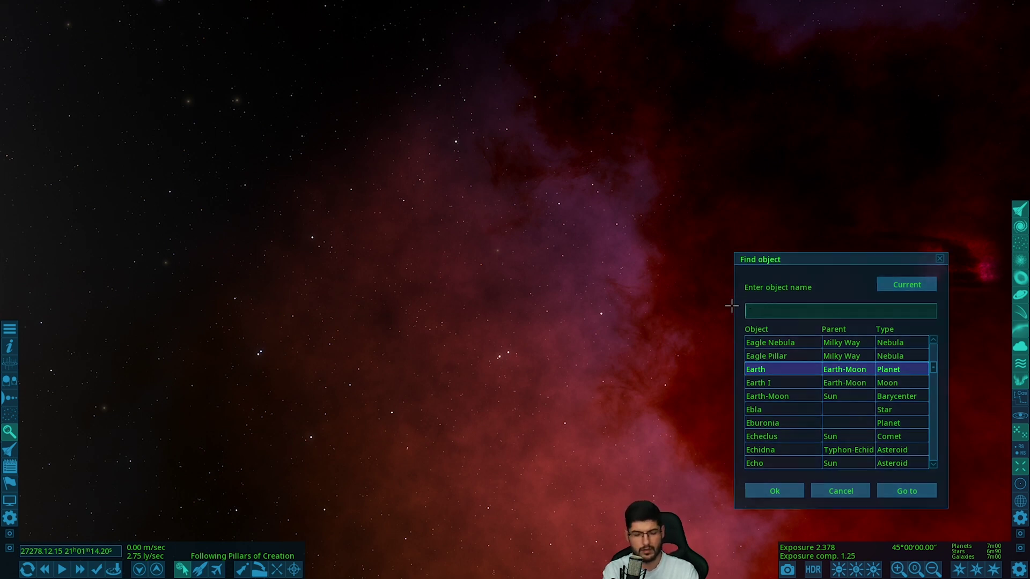
pyautogui.write('nurser')
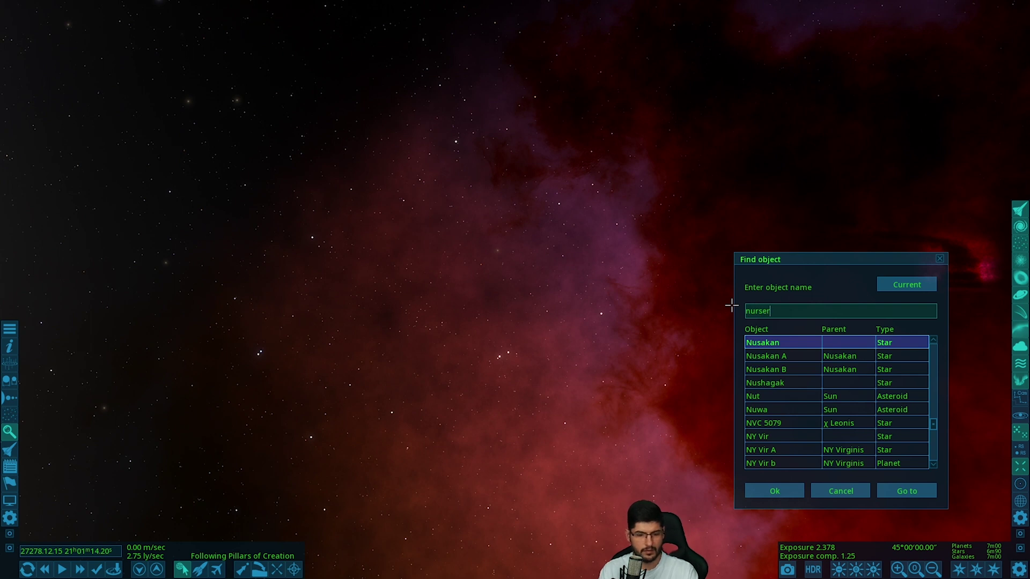
pyautogui.write('y')
pyautogui.click(841, 491)
# Travel to the featured location "Stellar nursery" and bring its nebula into close view.
pyautogui.click(9, 482)
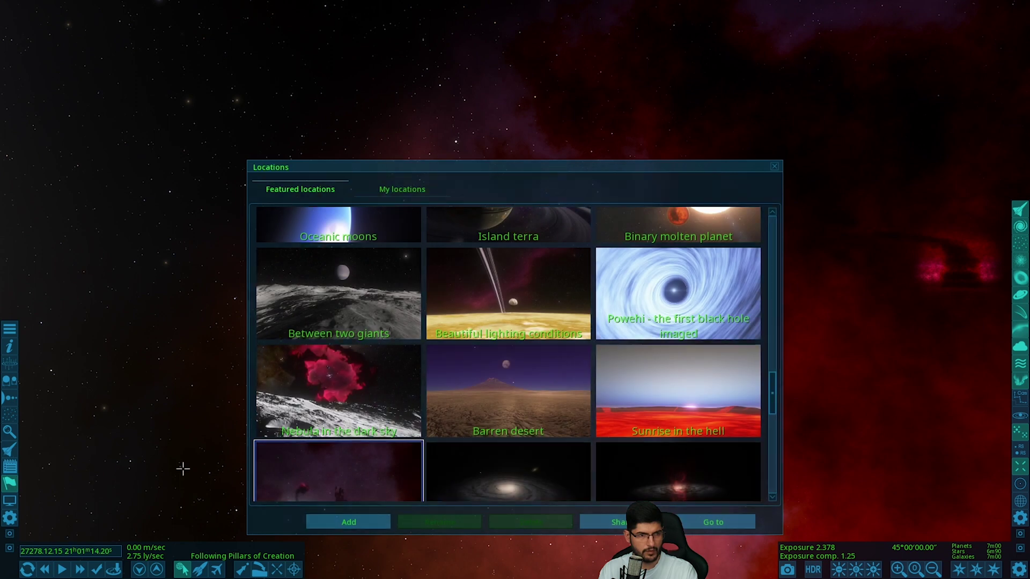
pyautogui.scroll(-5, 456, 350)
pyautogui.scroll(-20, 457, 350)
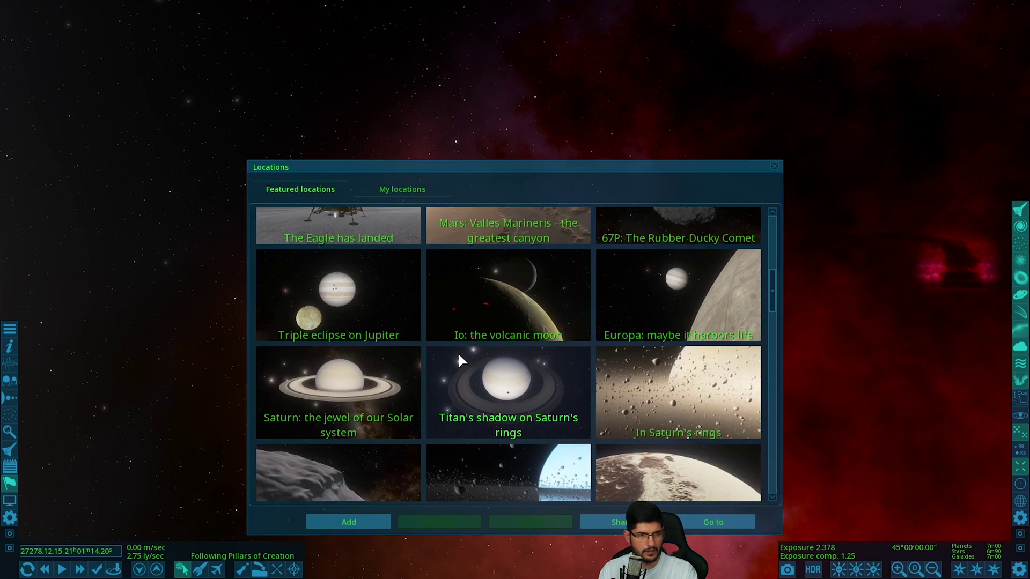
pyautogui.scroll(6, 458, 352)
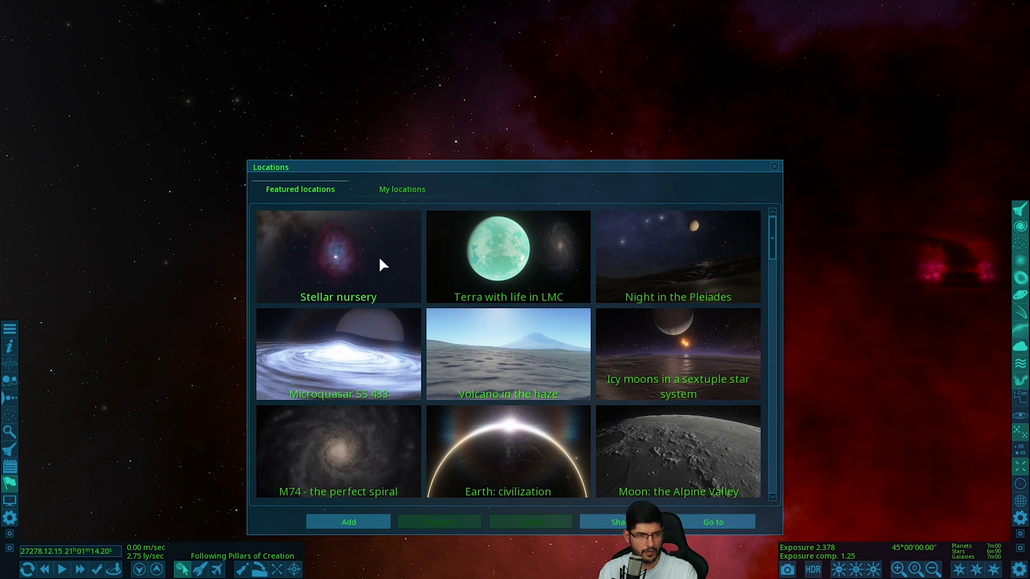
pyautogui.click(349, 261)
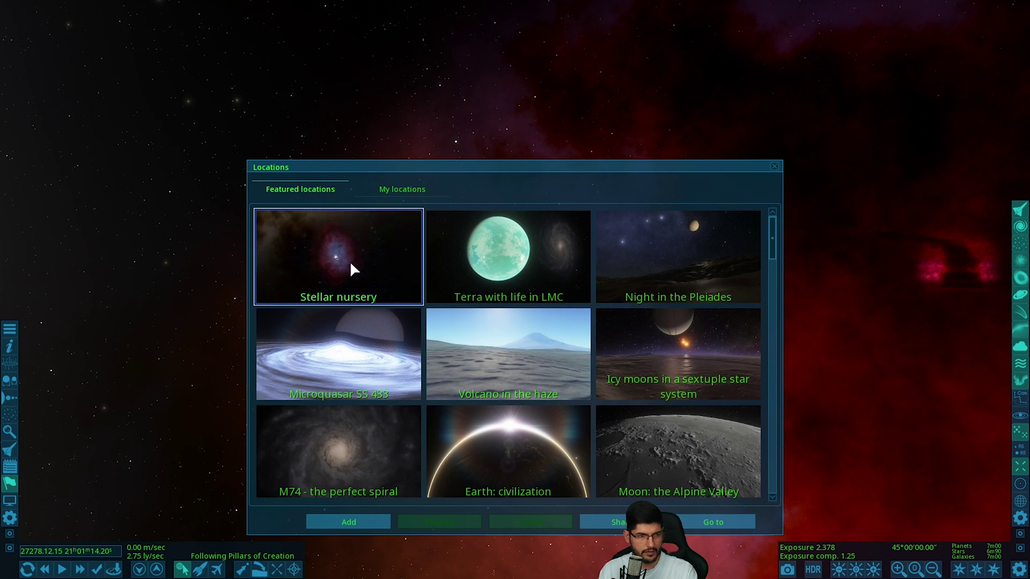
pyautogui.click(690, 520)
pyautogui.moveTo(558, 294); pyautogui.dragTo(805, 558)
pyautogui.press('g')
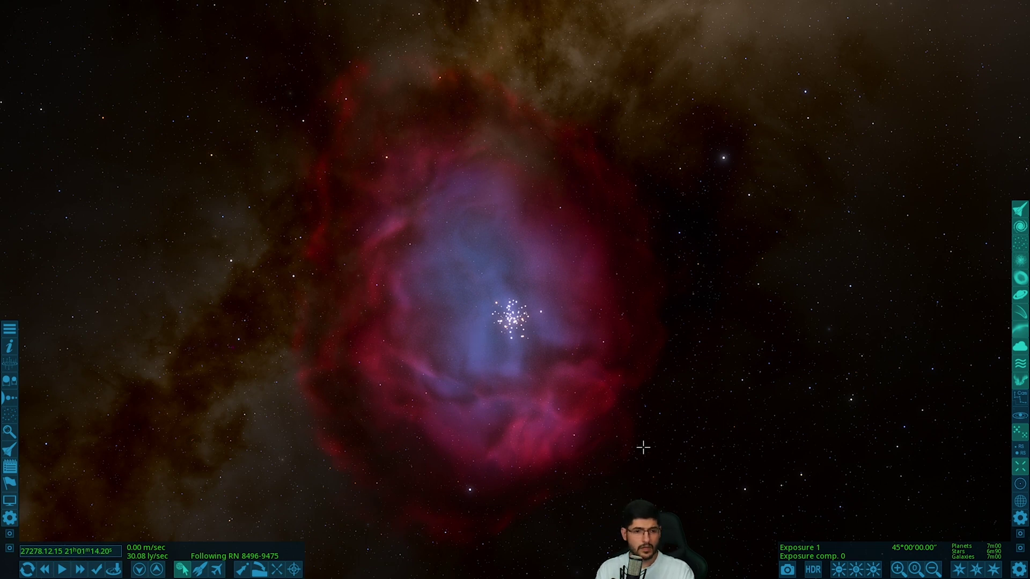
# Compare the Fish eye, Cylindrical and Cubemap projections in the display settings, ending with the Cylindrical projection.
pyautogui.click(11, 502)
pyautogui.moveTo(237, 98); pyautogui.dragTo(632, 108)
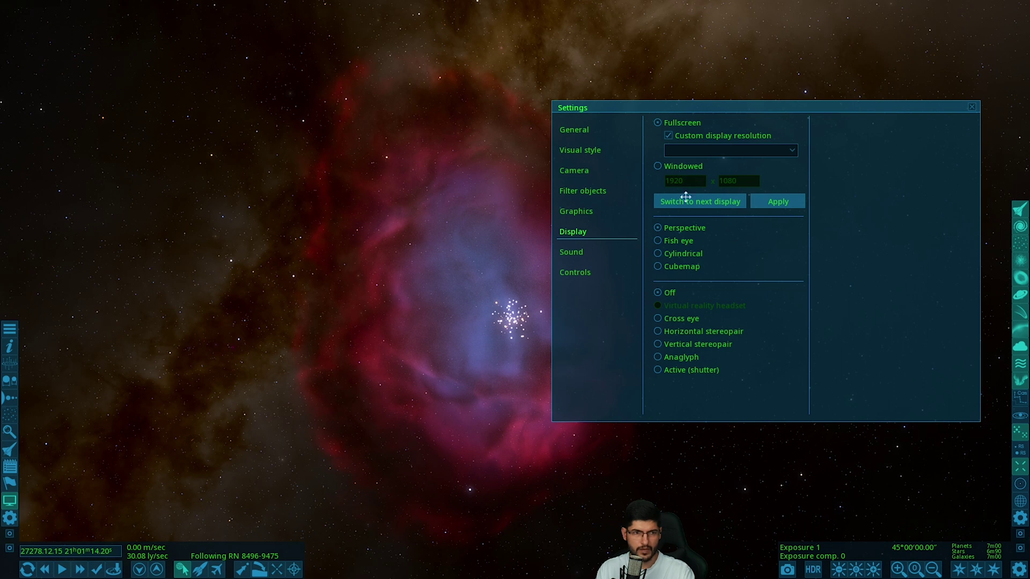
pyautogui.click(664, 241)
pyautogui.click(678, 256)
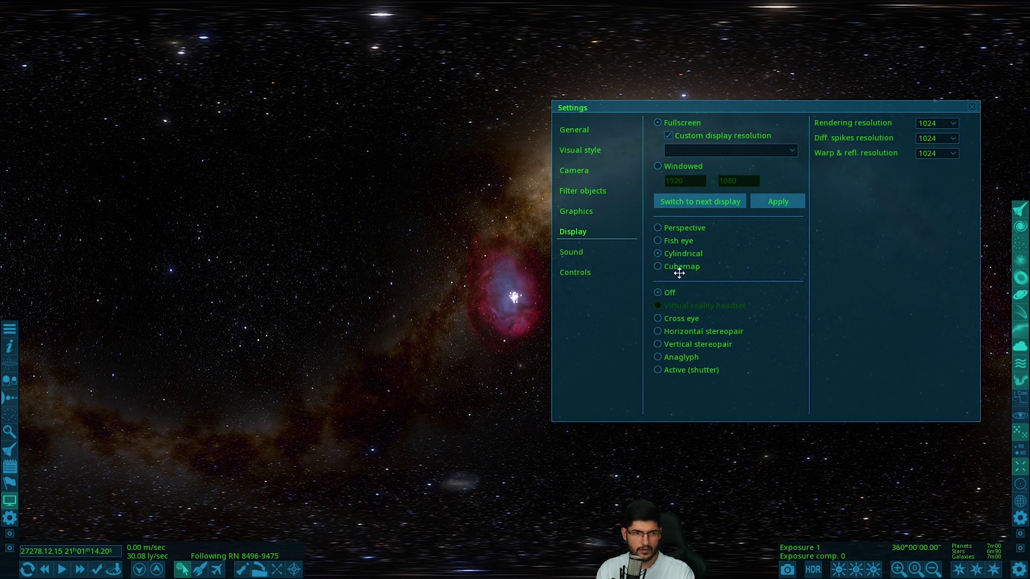
pyautogui.click(672, 270)
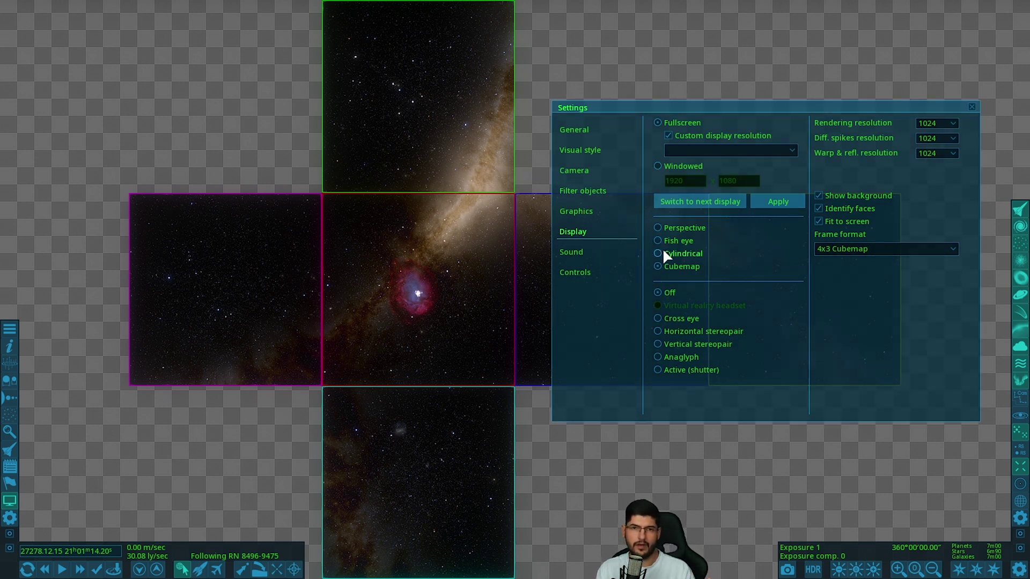
pyautogui.click(664, 252)
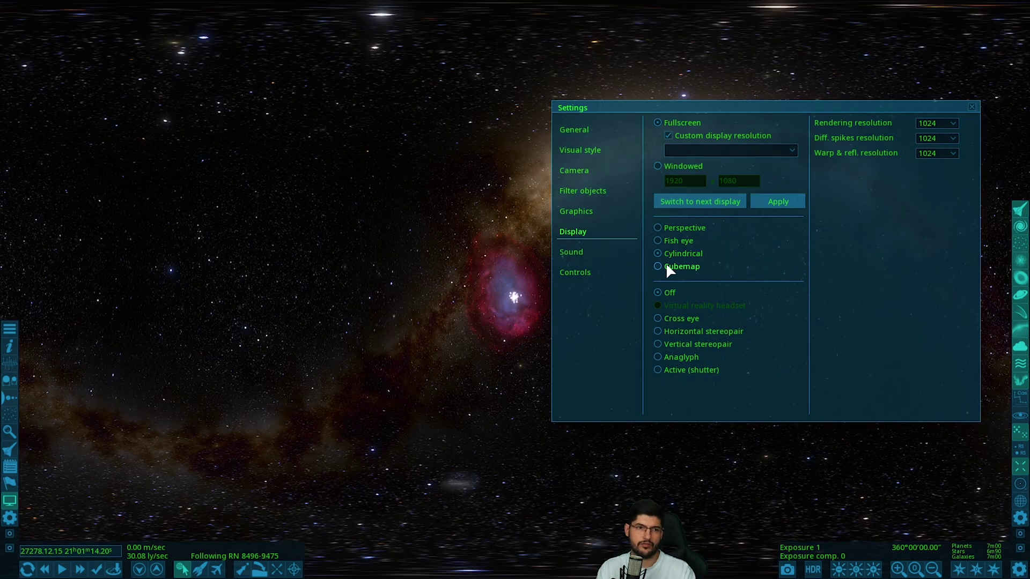
# Move the Settings window aside and fly in and out of the nebula to examine the cylindrical projection.
pyautogui.moveTo(682, 108); pyautogui.dragTo(718, 198)
pyautogui.moveTo(371, 215)
pyautogui.mouseDown()
pyautogui.moveTo(335, 215)
pyautogui.moveTo(379, 228)
pyautogui.mouseUp()
pyautogui.press('w')
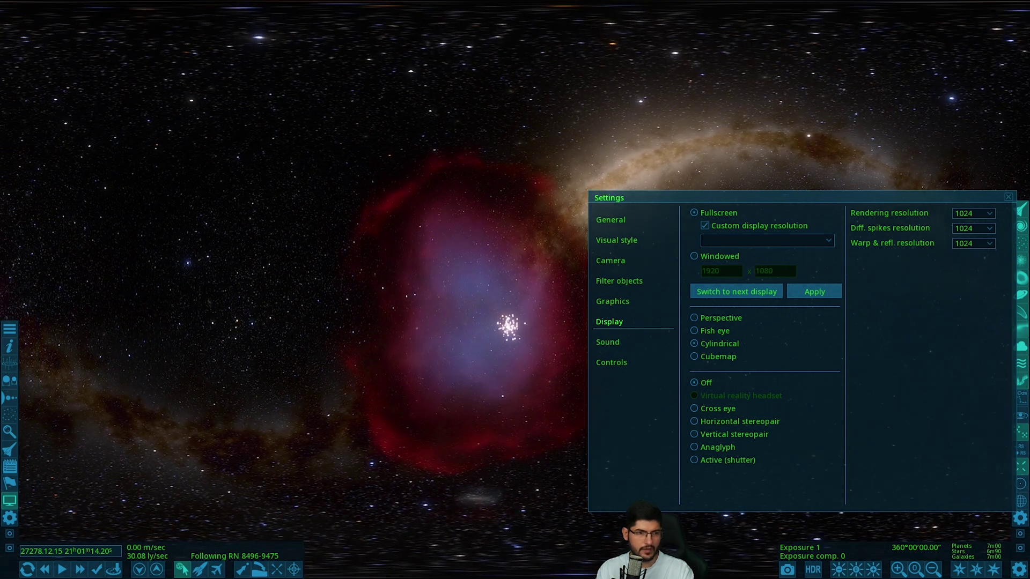
pyautogui.press('w')
pyautogui.press('s')
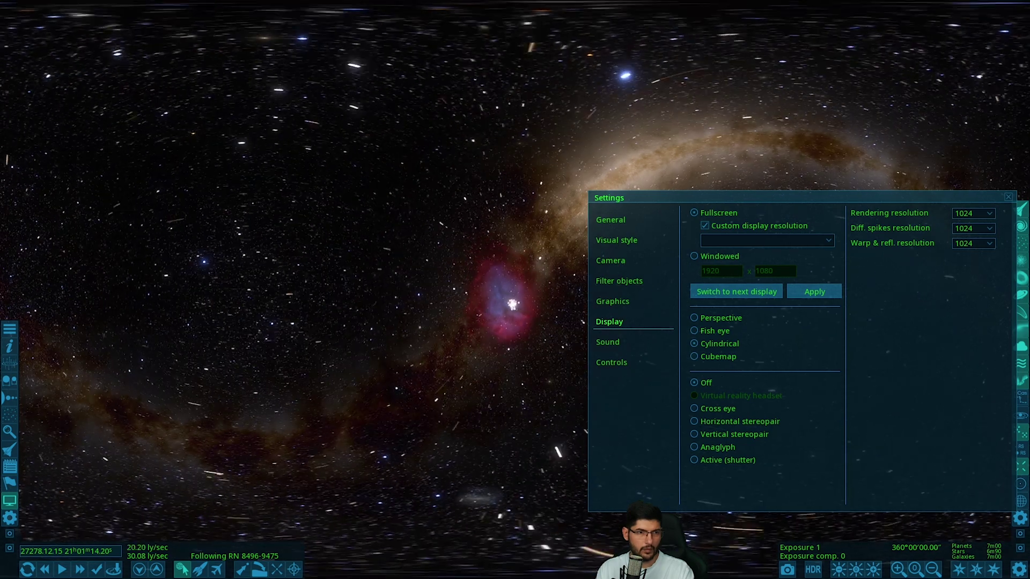
pyautogui.press('w')
pyautogui.scroll(3, 504, 142)
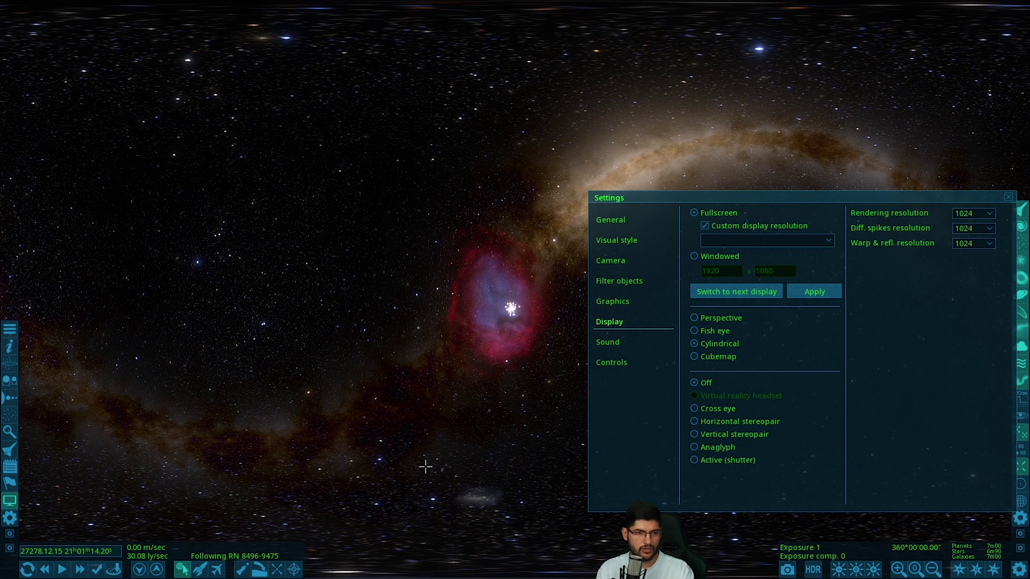
# Reposition the Settings window and fly around the nebula's star cluster to view it from another angle.
pyautogui.moveTo(675, 195); pyautogui.dragTo(674, 50)
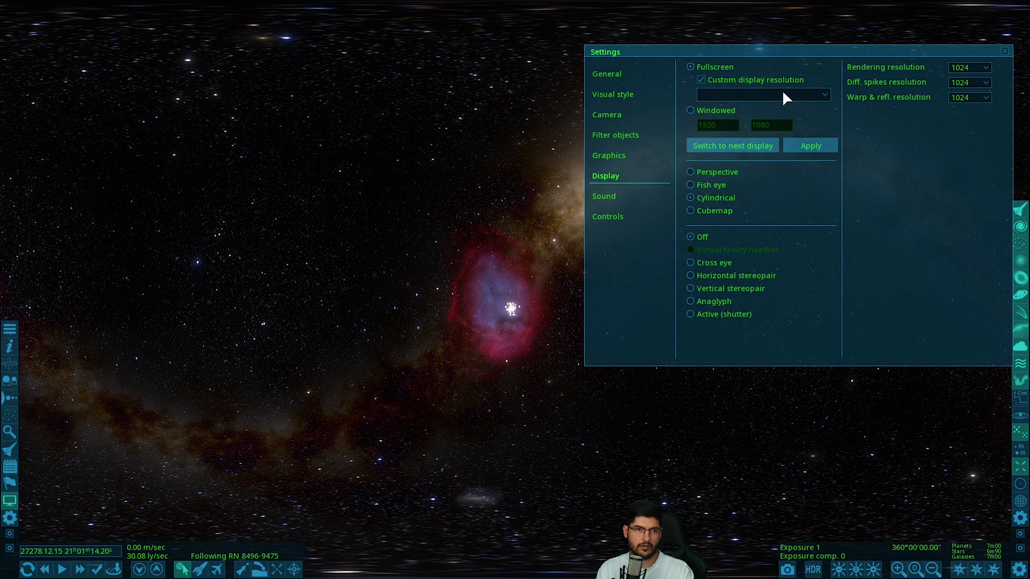
pyautogui.moveTo(412, 272); pyautogui.dragTo(272, 274)
pyautogui.press('a')
pyautogui.press('a')
pyautogui.press('w')
pyautogui.press('d')
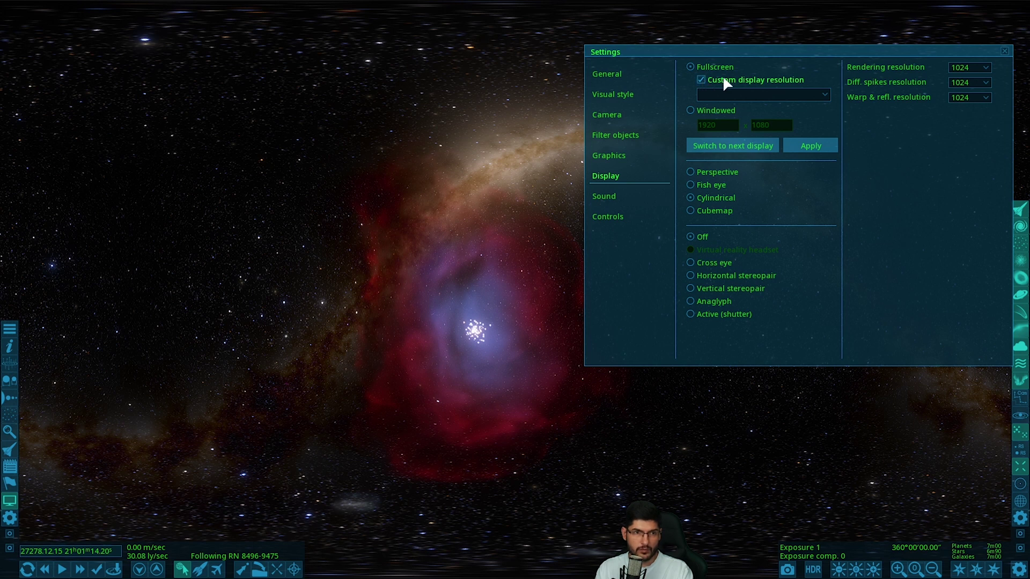
# Set the custom fullscreen display resolution to 1920 x 1080 @ 60 Hz.
pyautogui.click(826, 95)
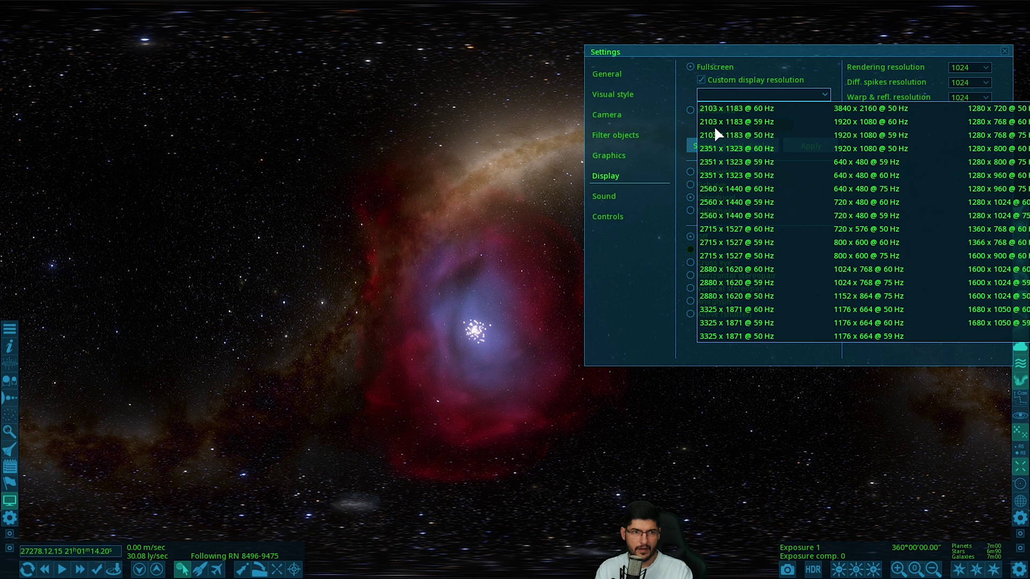
pyautogui.click(869, 232)
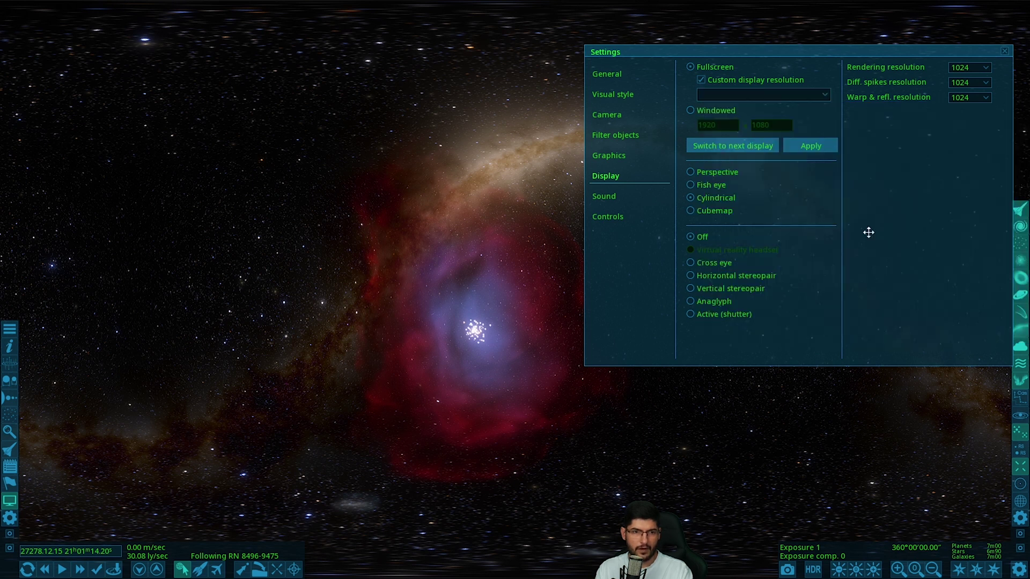
pyautogui.click(821, 96)
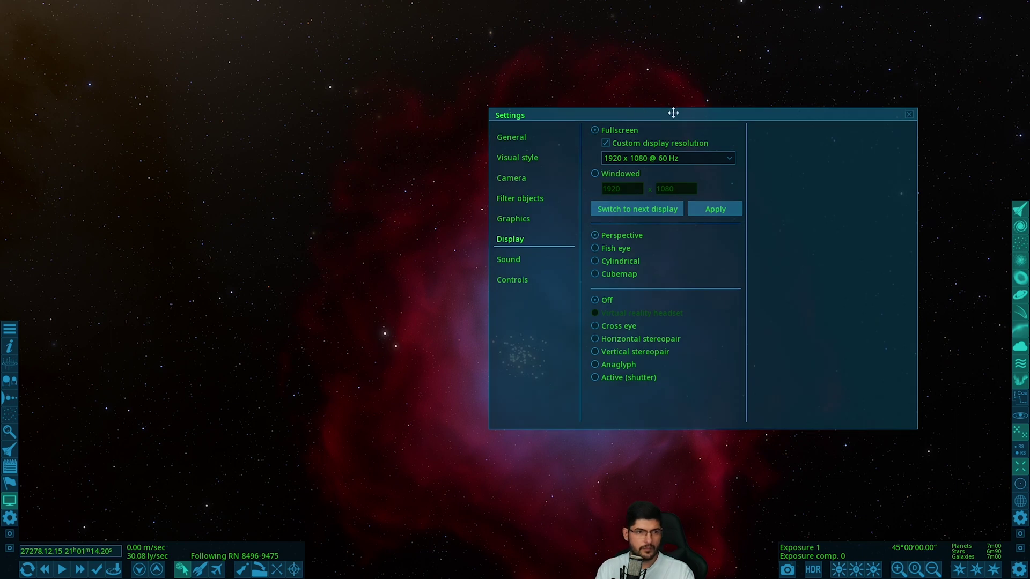
# Review the full list of available fullscreen resolutions and refresh rates, keeping 1920 x 1080 @ 60 Hz.
pyautogui.moveTo(673, 113); pyautogui.dragTo(648, 115)
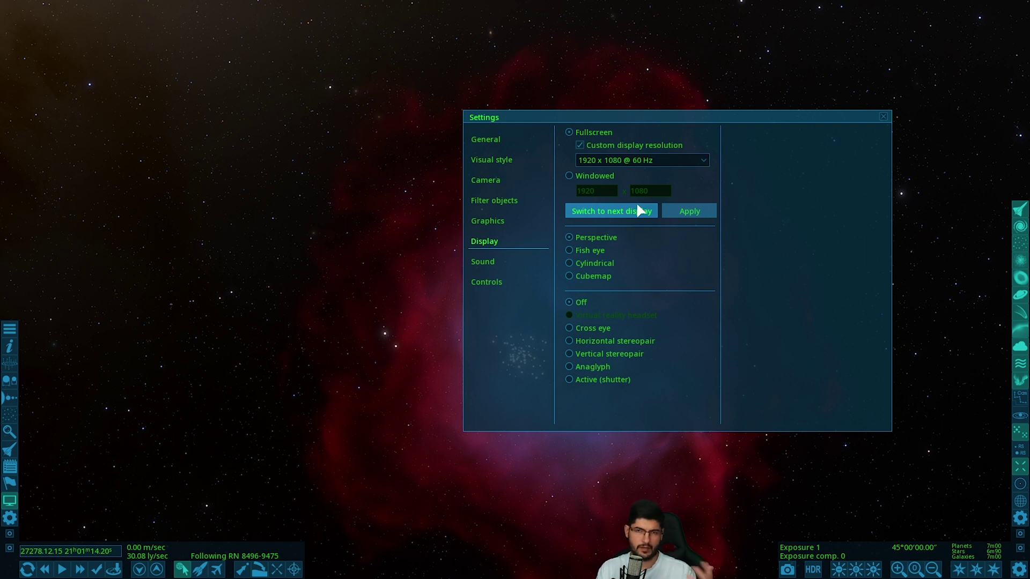
pyautogui.click(697, 165)
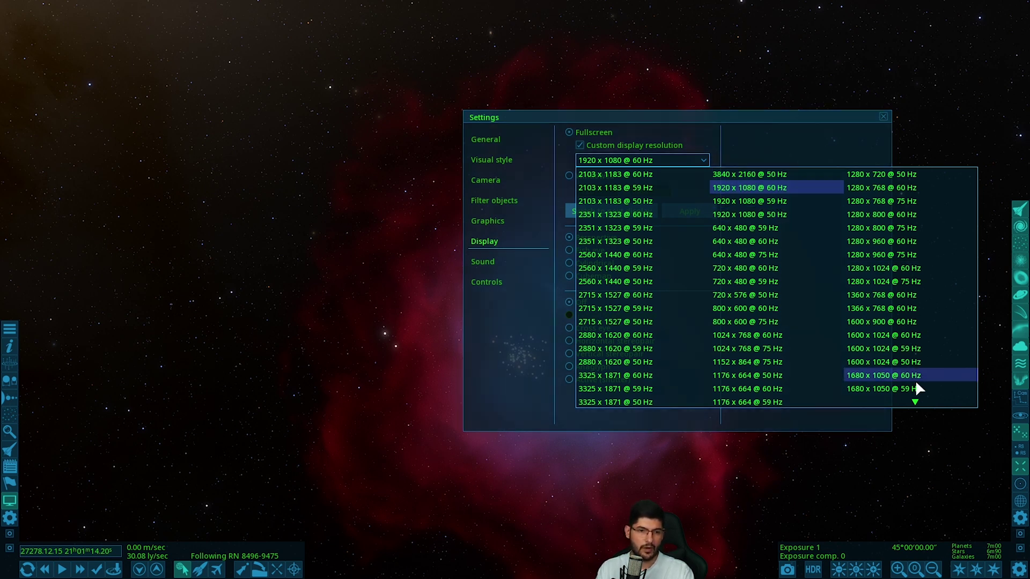
pyautogui.click(919, 398)
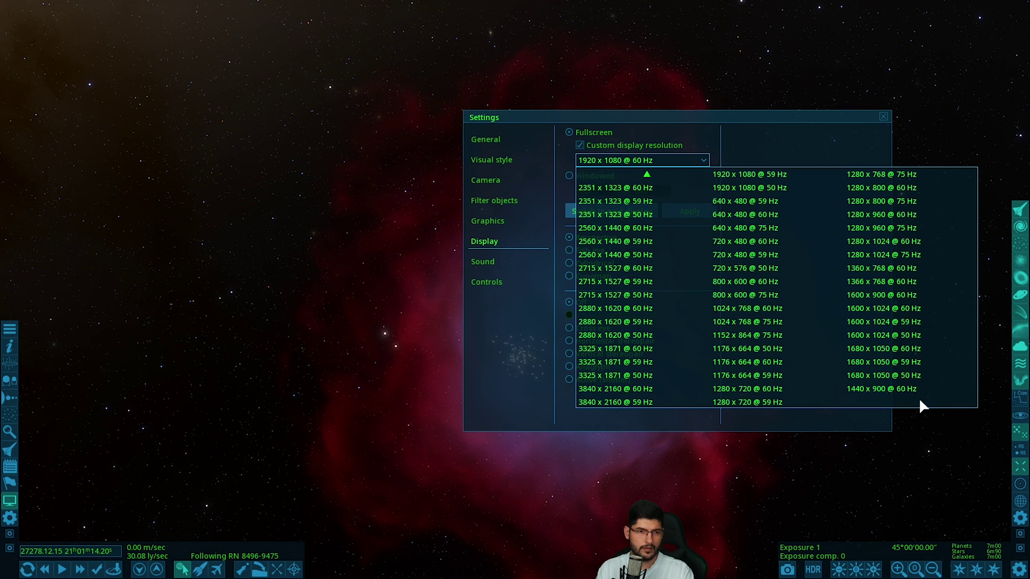
pyautogui.click(919, 398)
pyautogui.click(643, 160)
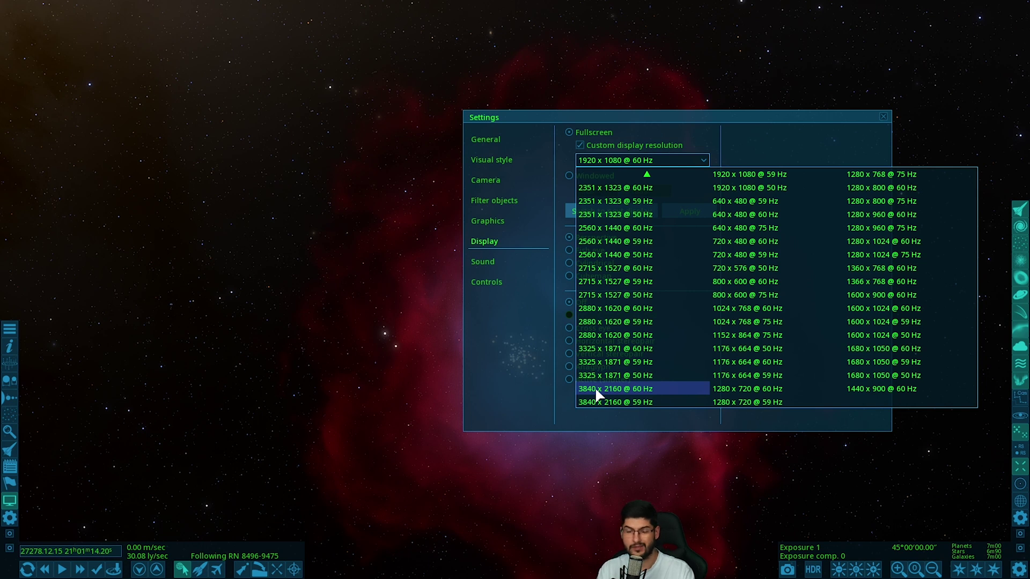
pyautogui.click(705, 119)
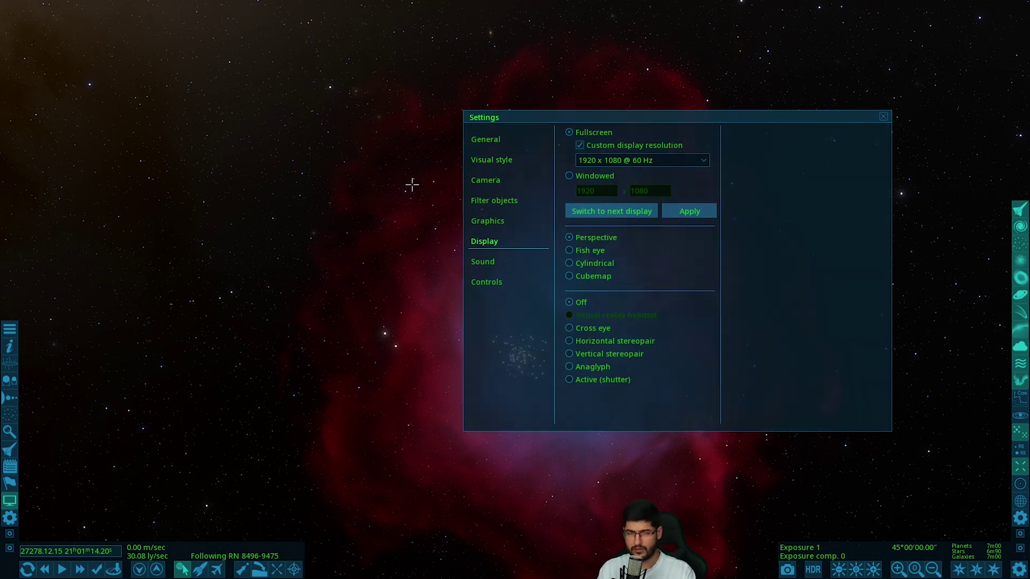
# Enable the system DPI option in the general settings and set the interface scaling to 115.
pyautogui.click(501, 142)
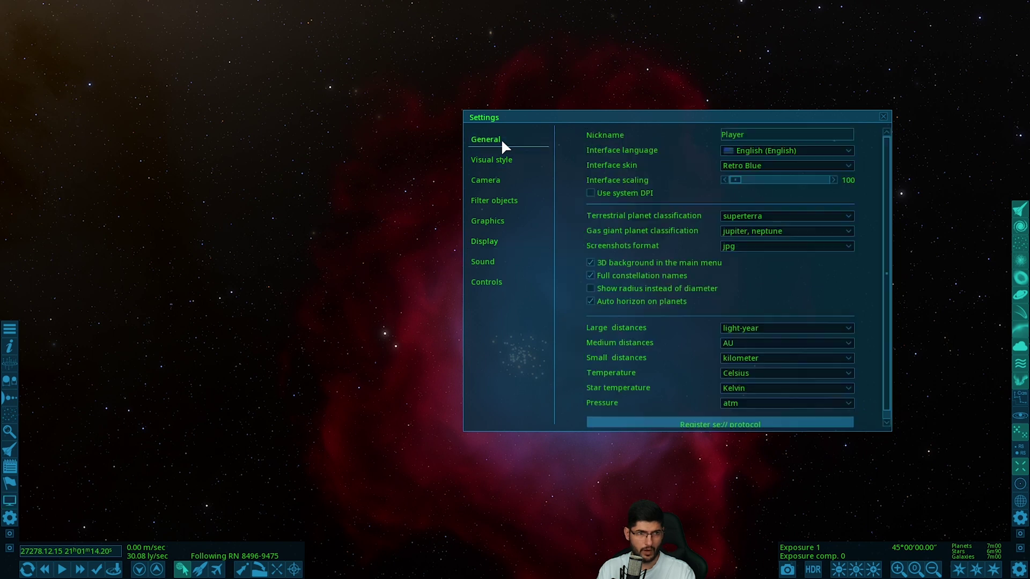
pyautogui.click(594, 192)
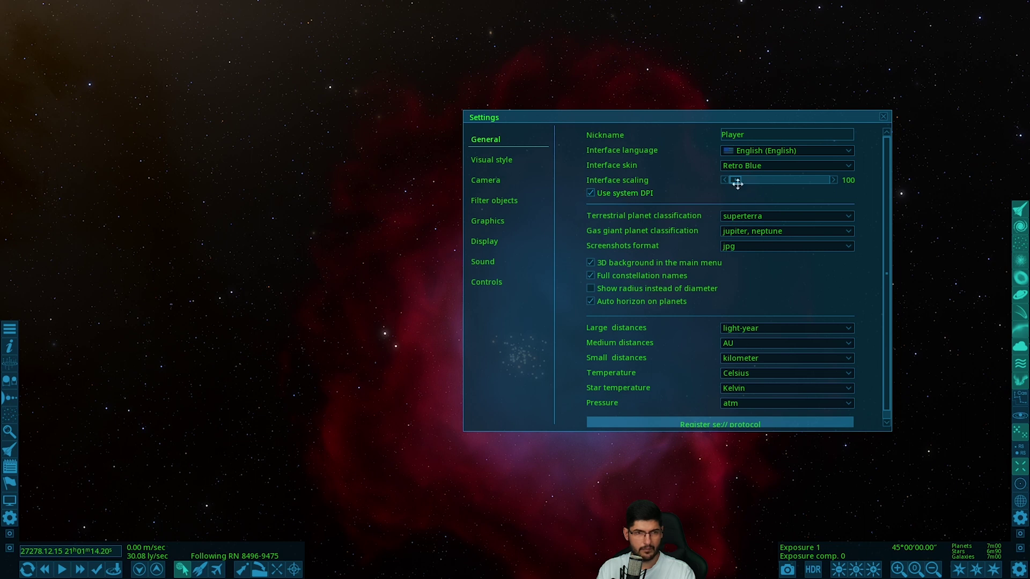
pyautogui.moveTo(735, 180); pyautogui.dragTo(747, 180)
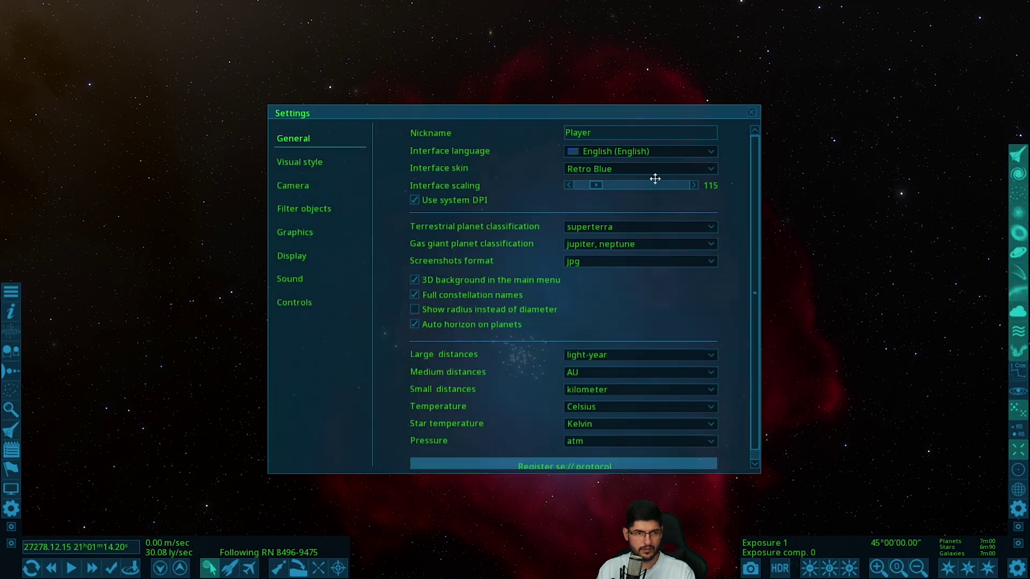
# Set the interface scaling to 135 and move the Settings window so all of its content is visible.
pyautogui.moveTo(601, 185); pyautogui.dragTo(619, 184)
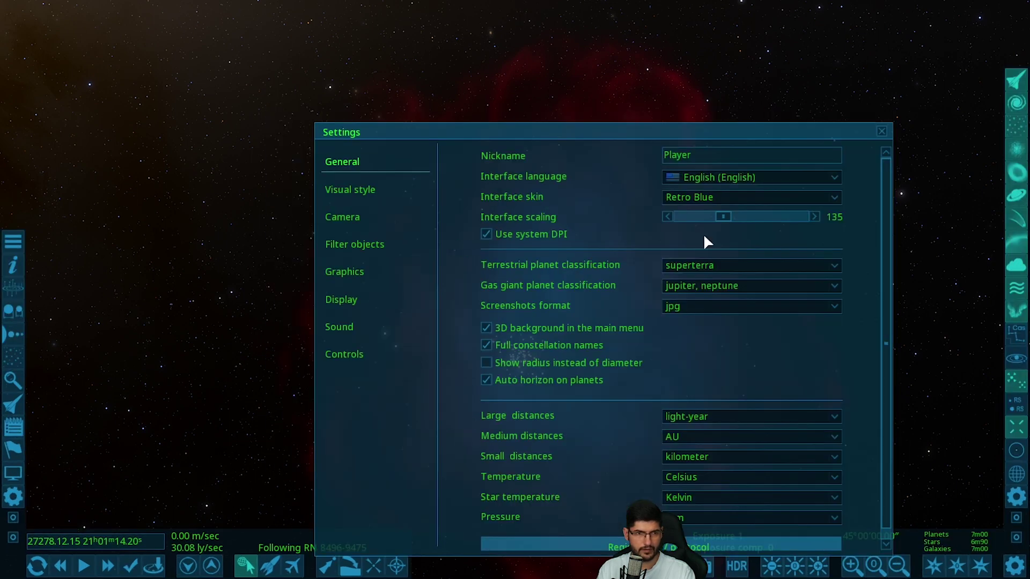
pyautogui.moveTo(678, 131); pyautogui.dragTo(683, 63)
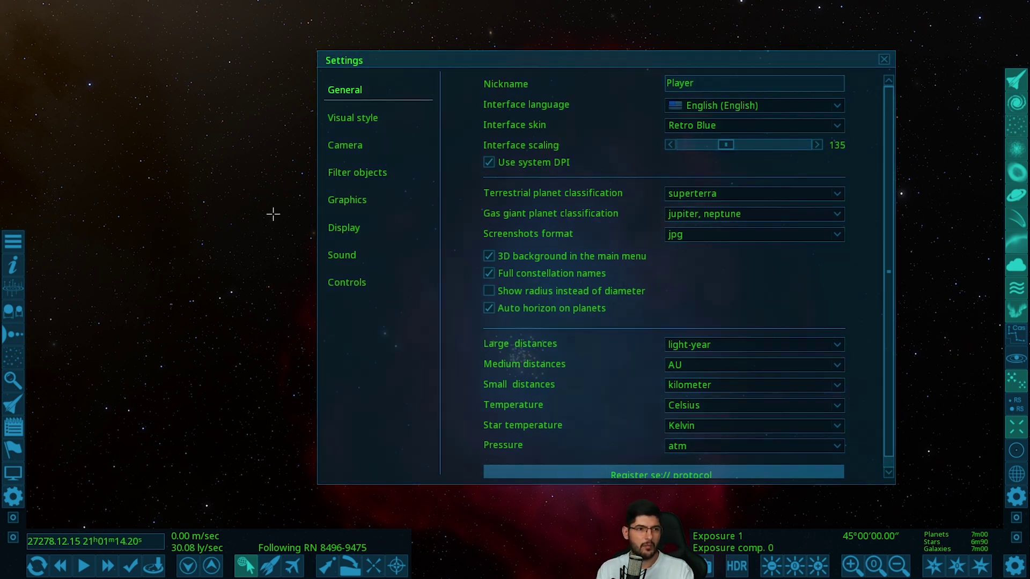
# Set the custom fullscreen display resolution to 3840 x 2160 @ 60 Hz and apply it.
pyautogui.click(354, 203)
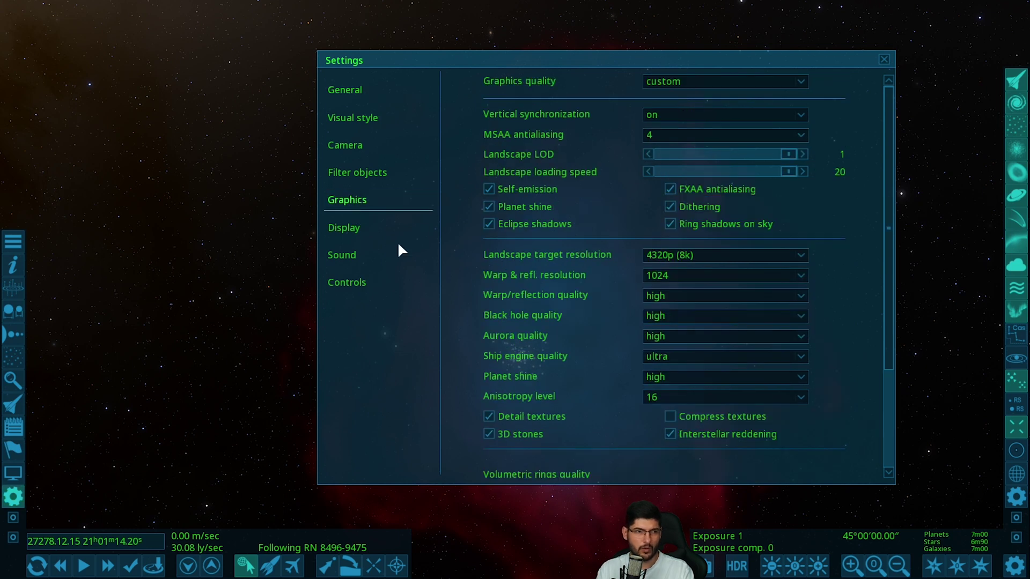
pyautogui.click(372, 232)
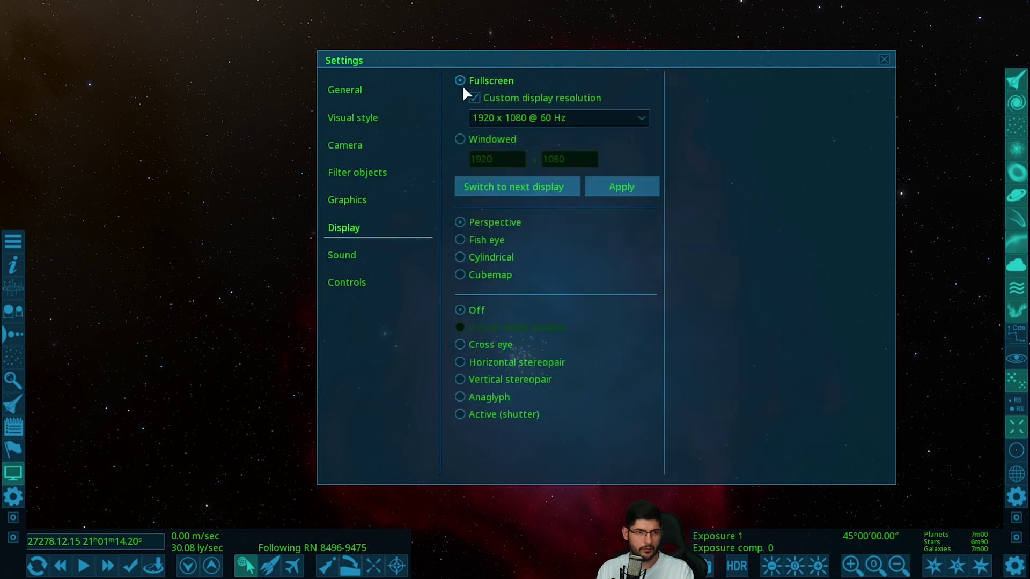
pyautogui.click(625, 121)
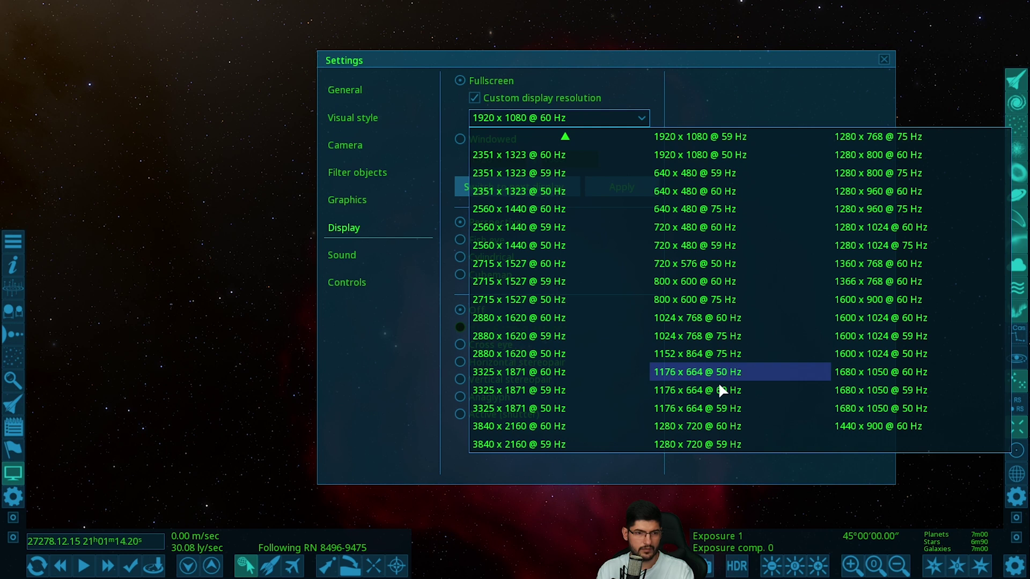
pyautogui.click(529, 426)
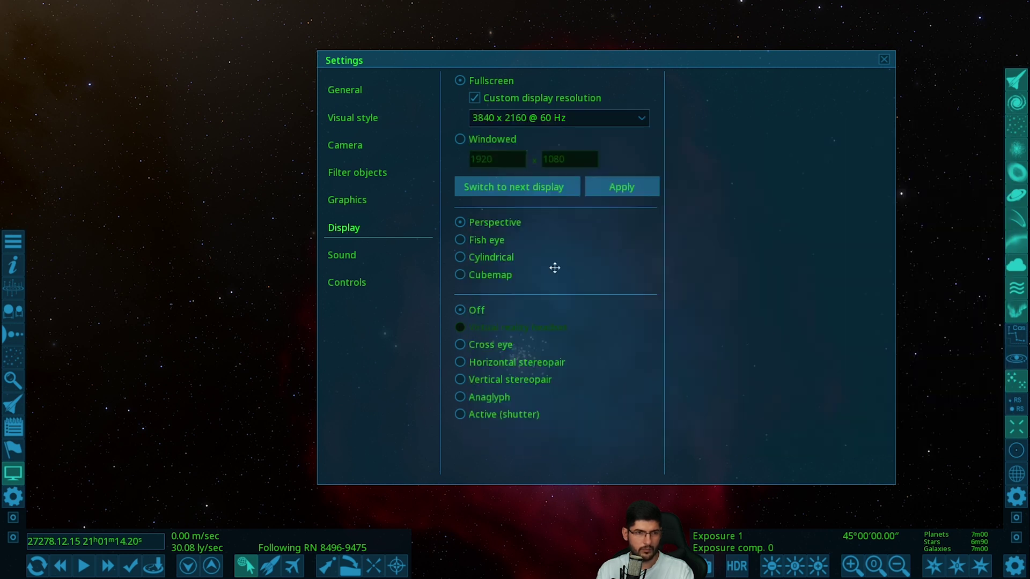
pyautogui.click(612, 190)
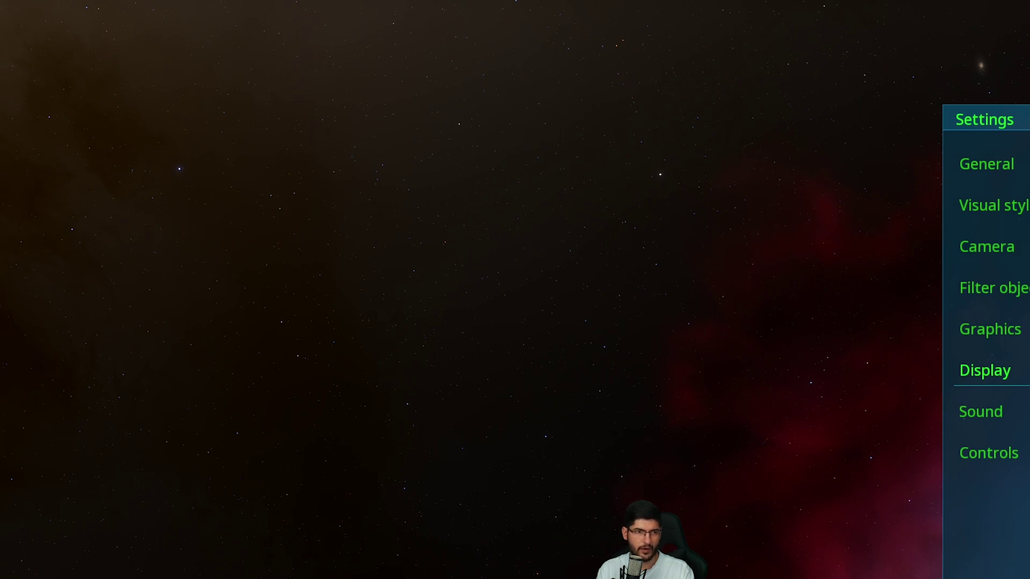
# Change the display projection to Cylindrical and bring the Settings window's display options into view.
pyautogui.moveTo(1029, 112); pyautogui.dragTo(1029, 205)
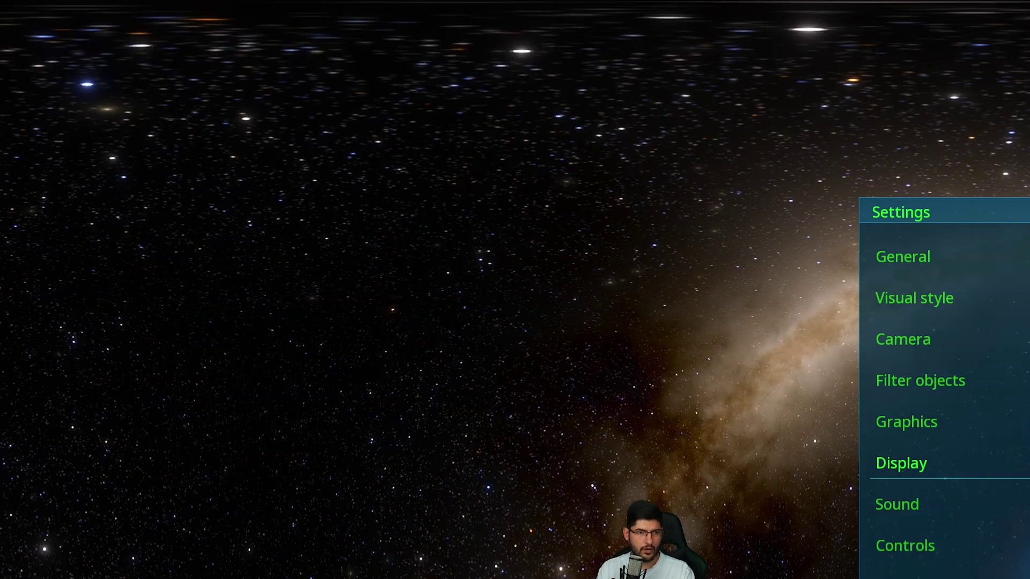
pyautogui.moveTo(1019, 212); pyautogui.dragTo(579, 148)
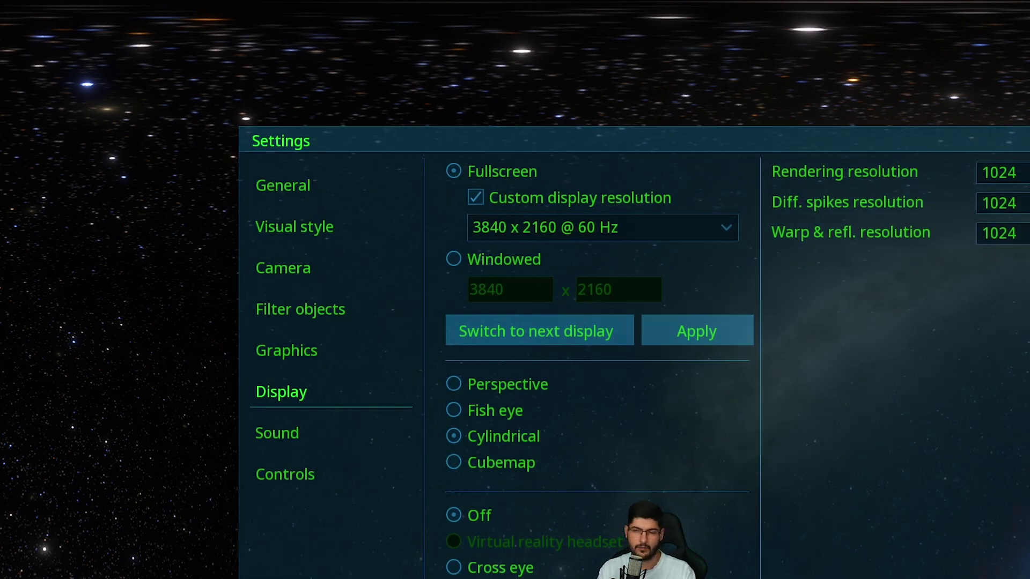
pyautogui.hotkey('alt', 'Tab')
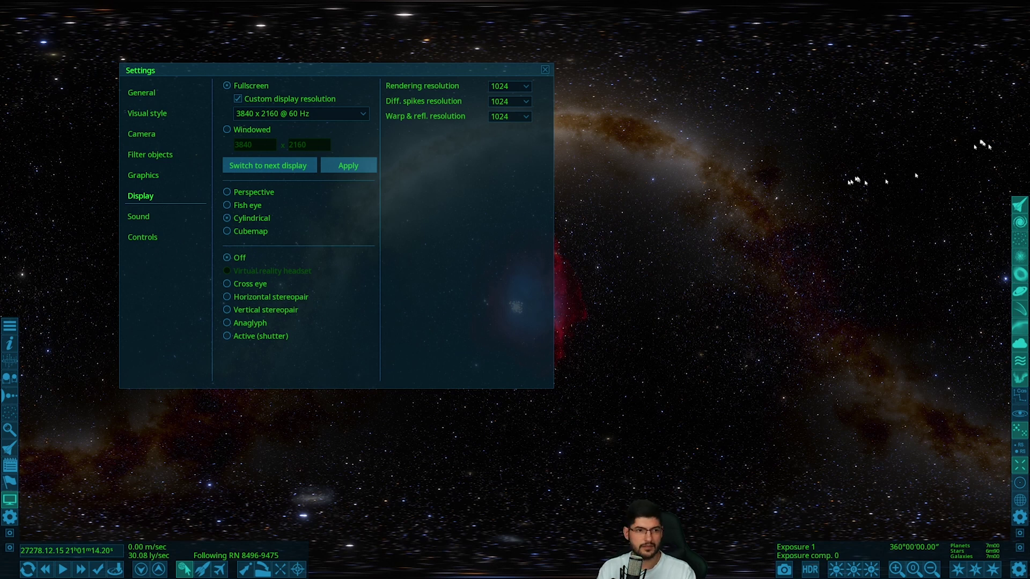
pyautogui.rightClick(693, 214)
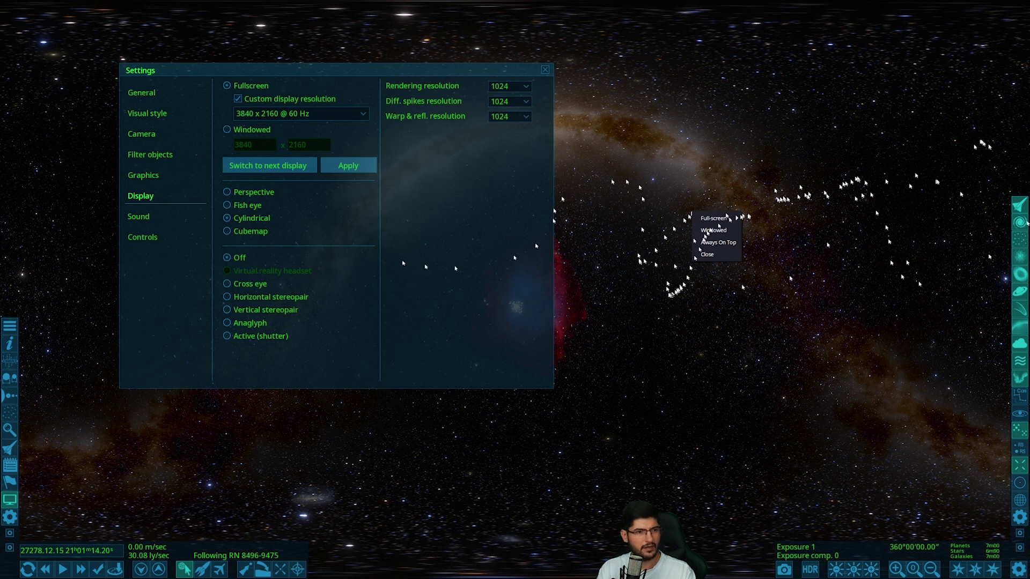
pyautogui.rightClick(730, 256)
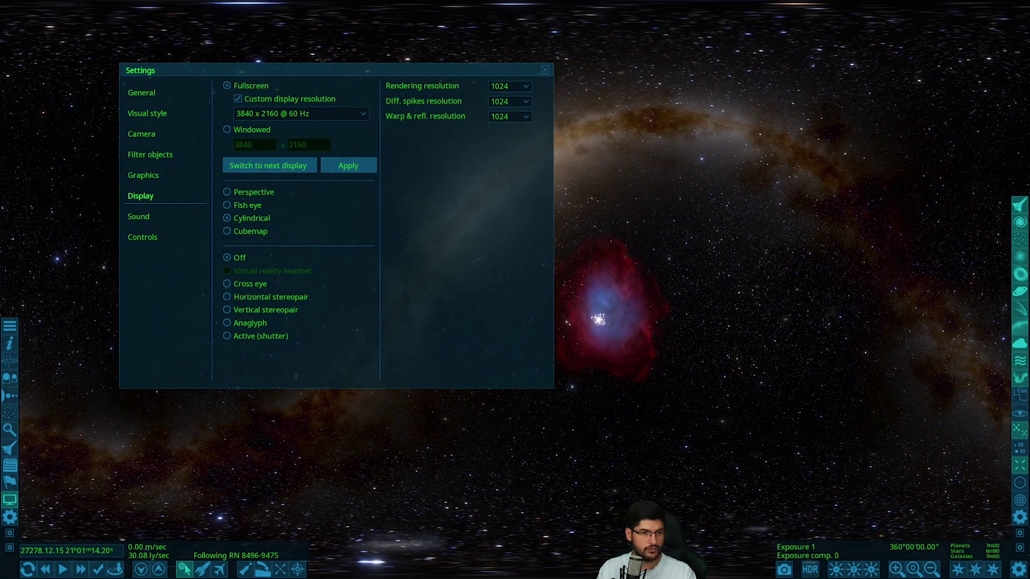
# Turn the camera to the nebula, fly closer until it fills more of the panorama, and close the Settings window.
pyautogui.moveTo(602, 385); pyautogui.dragTo(640, 382)
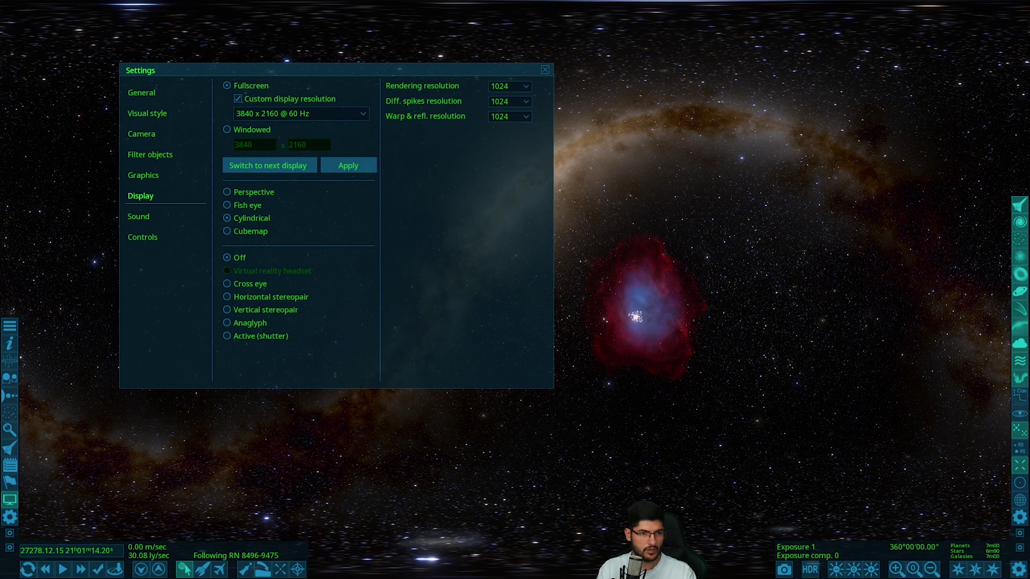
pyautogui.moveTo(671, 195); pyautogui.dragTo(625, 194)
pyautogui.press('w')
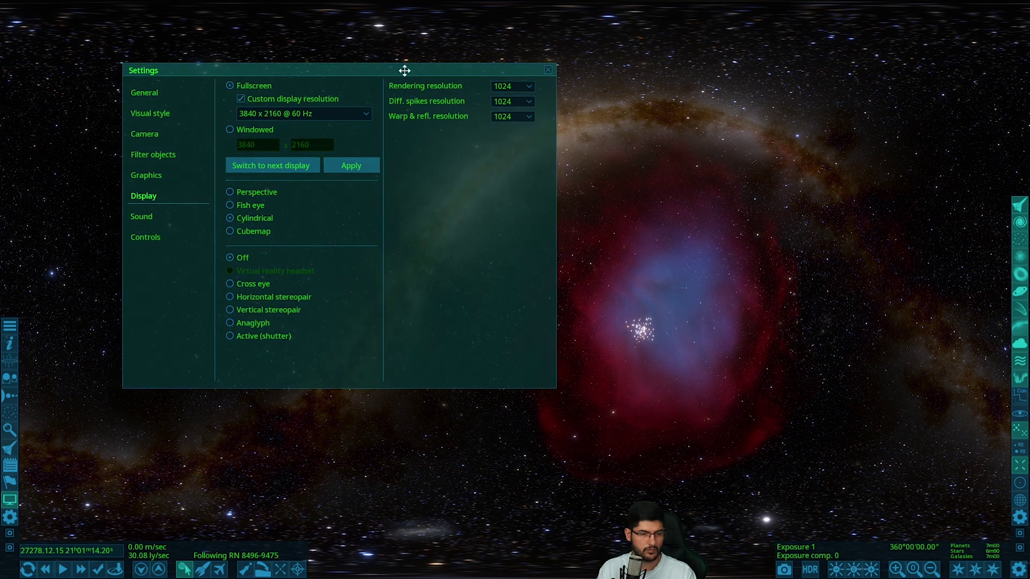
pyautogui.moveTo(440, 72); pyautogui.dragTo(577, 90)
pyautogui.click(682, 88)
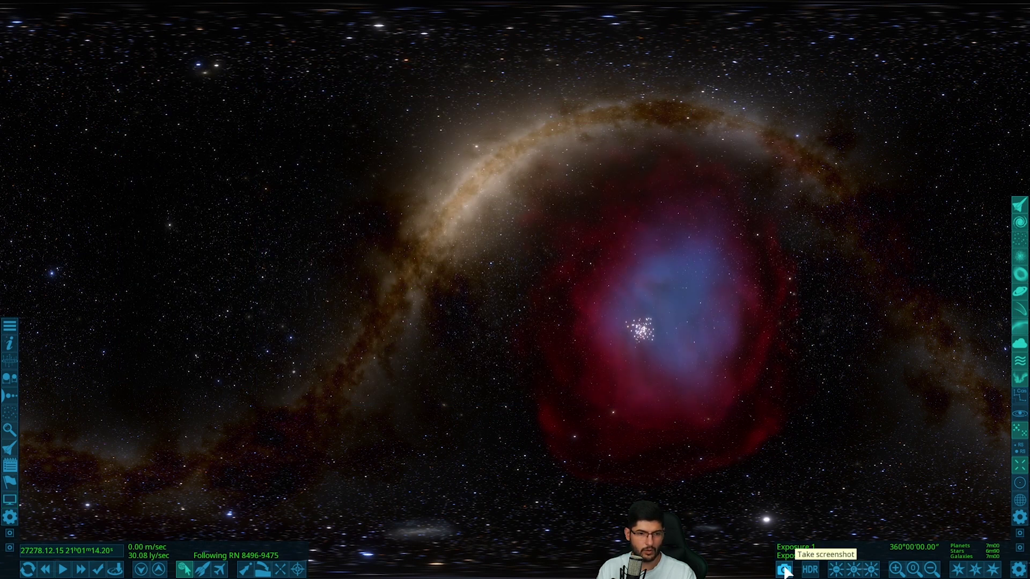
# Adjust the scene brightness to exposure 2 with an exposure compensation of 1.
pyautogui.click(806, 572)
pyautogui.click(809, 571)
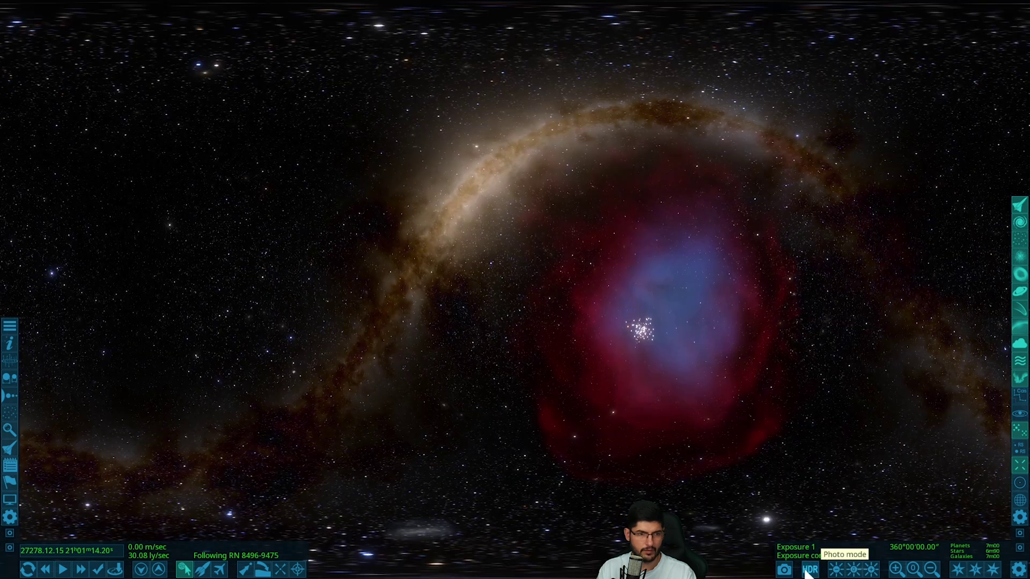
pyautogui.click(854, 571)
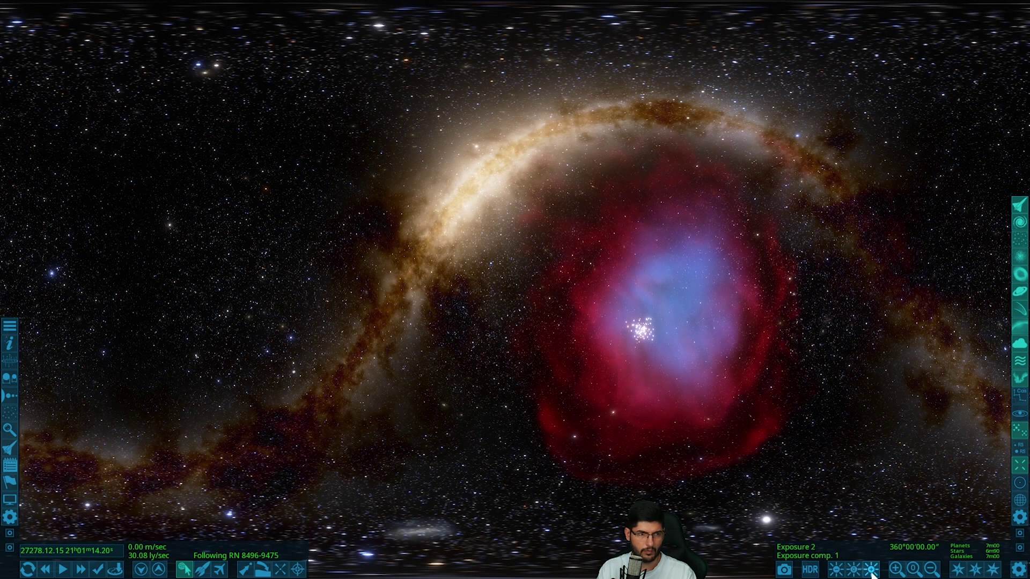
pyautogui.click(838, 570)
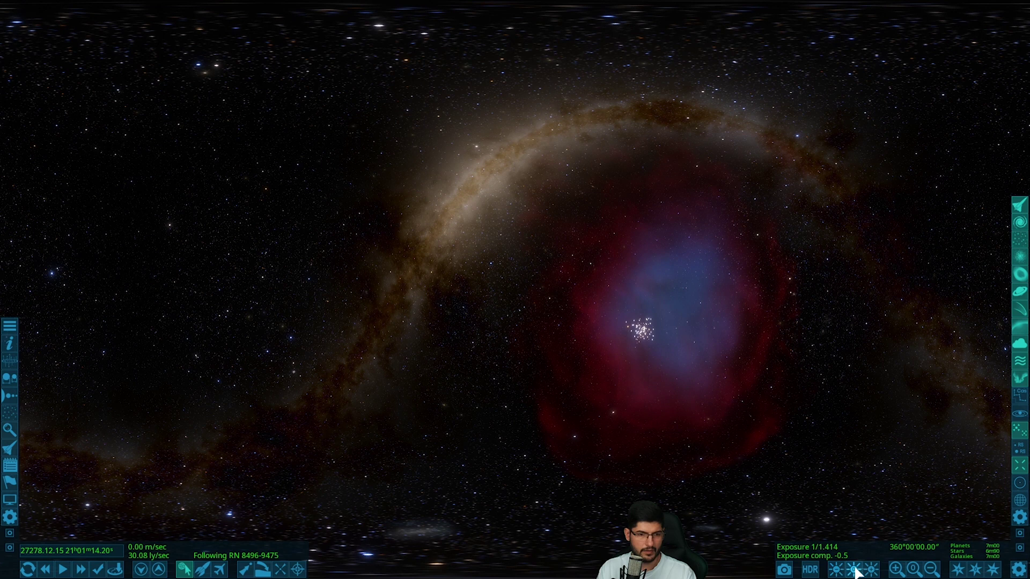
pyautogui.click(871, 571)
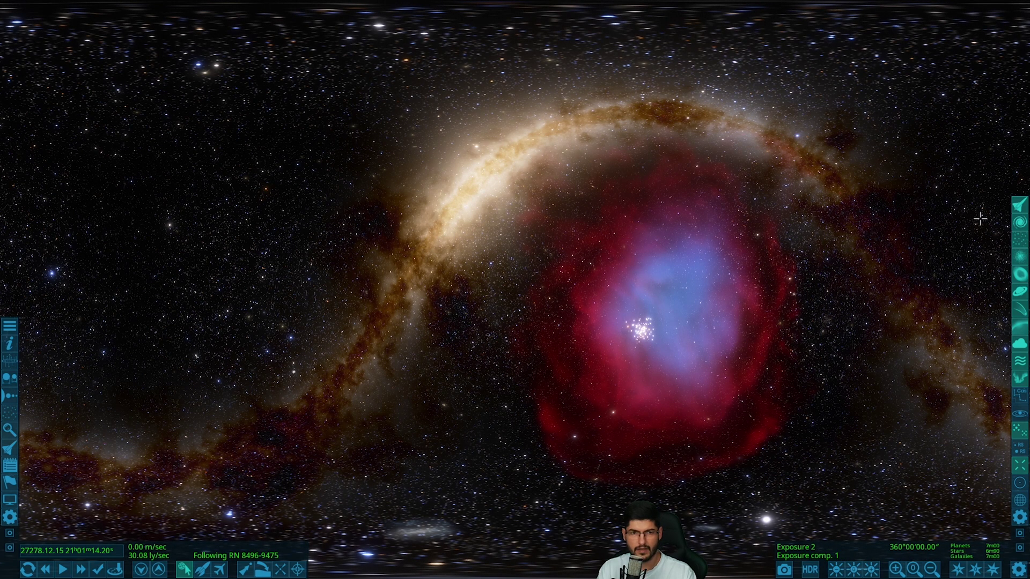
# Toggle the visibility of object types such as galaxies and nebulae off and back on to compare the scene.
pyautogui.click(1015, 208)
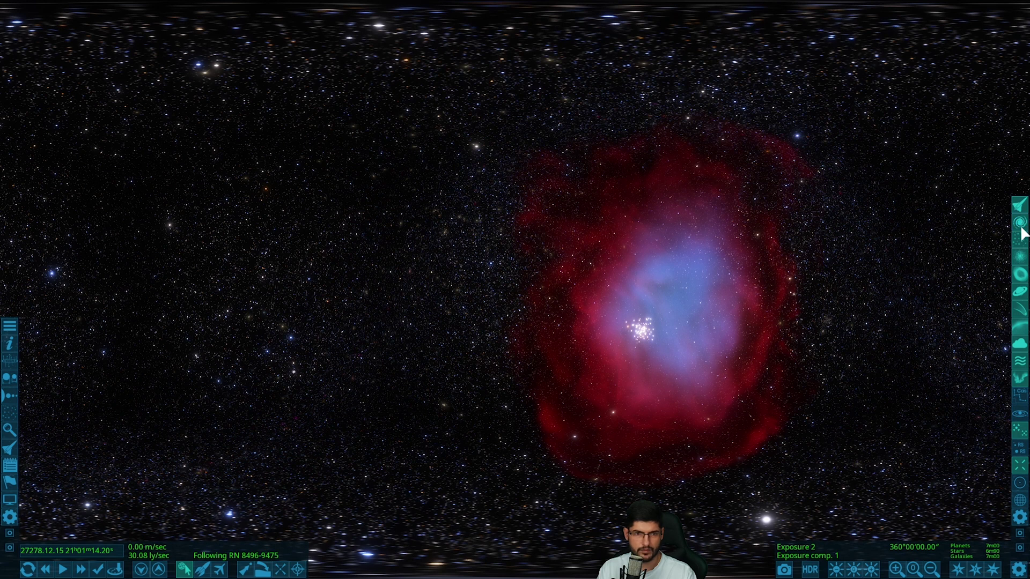
pyautogui.click(1018, 227)
pyautogui.click(1019, 239)
pyautogui.click(1020, 239)
pyautogui.click(1020, 239)
pyautogui.click(1021, 243)
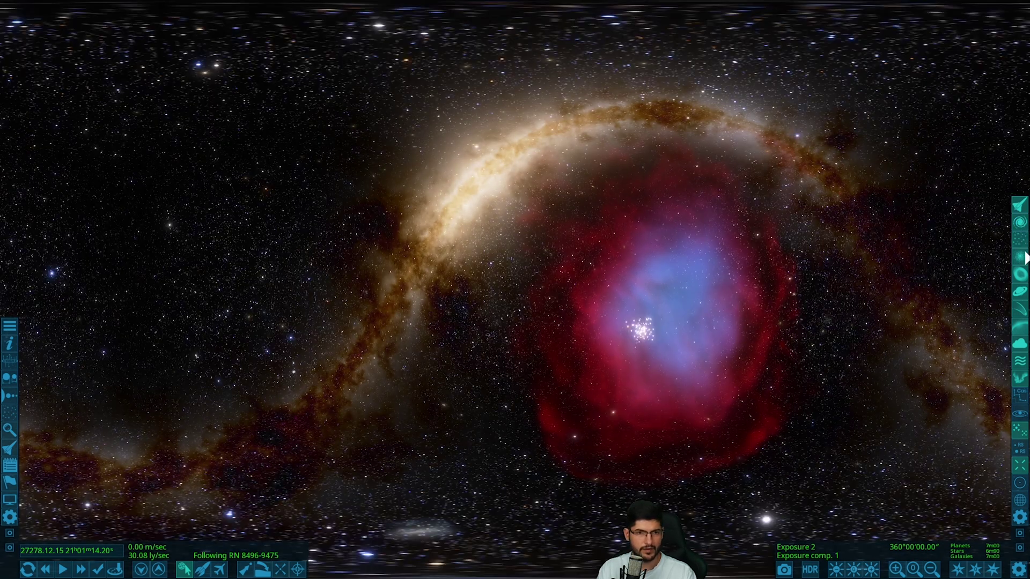
pyautogui.click(1020, 243)
pyautogui.click(1021, 243)
pyautogui.click(1020, 258)
pyautogui.click(1020, 257)
# Set the visual style's sharpness to 0.99 and saturation to 1.35, check the remaining style options and close the settings.
pyautogui.click(1018, 569)
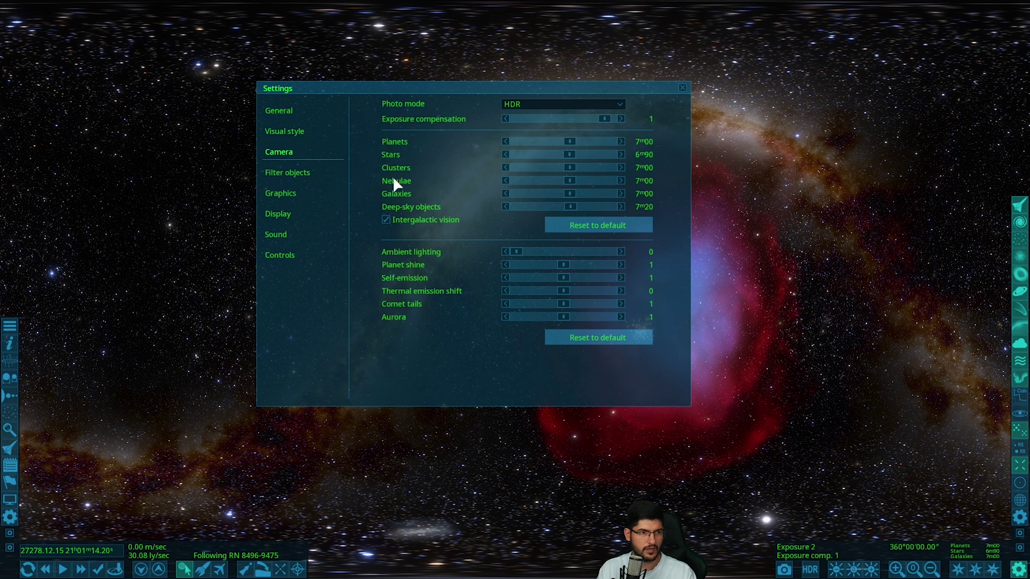
pyautogui.click(303, 132)
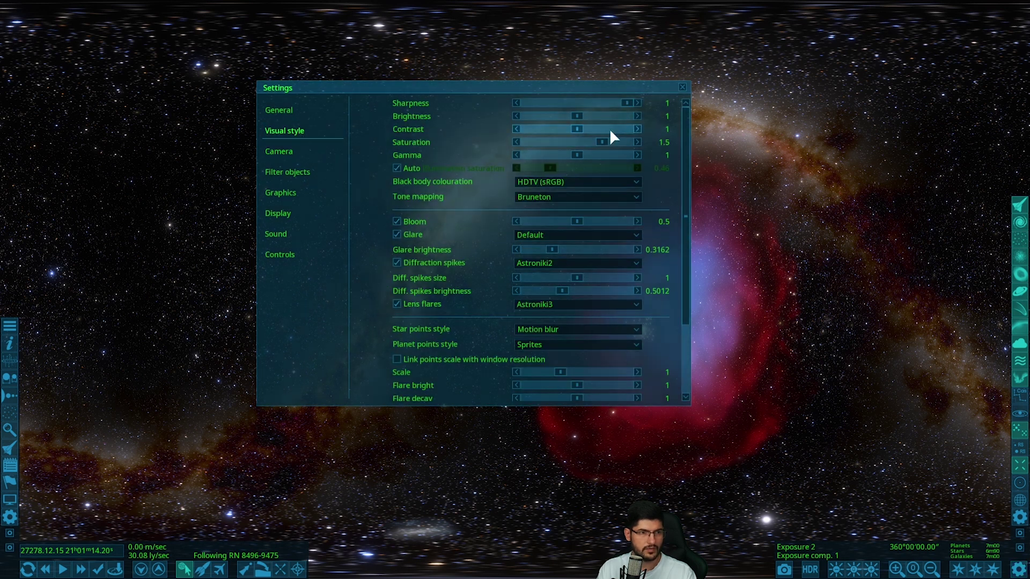
pyautogui.moveTo(622, 103)
pyautogui.mouseDown()
pyautogui.moveTo(520, 115)
pyautogui.moveTo(625, 105)
pyautogui.mouseUp()
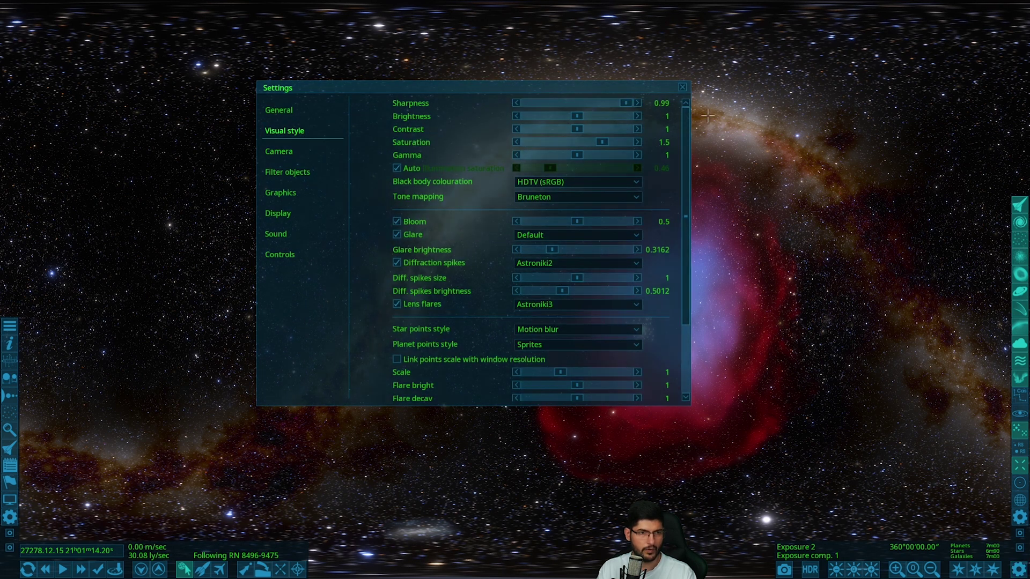
pyautogui.moveTo(612, 141); pyautogui.dragTo(594, 142)
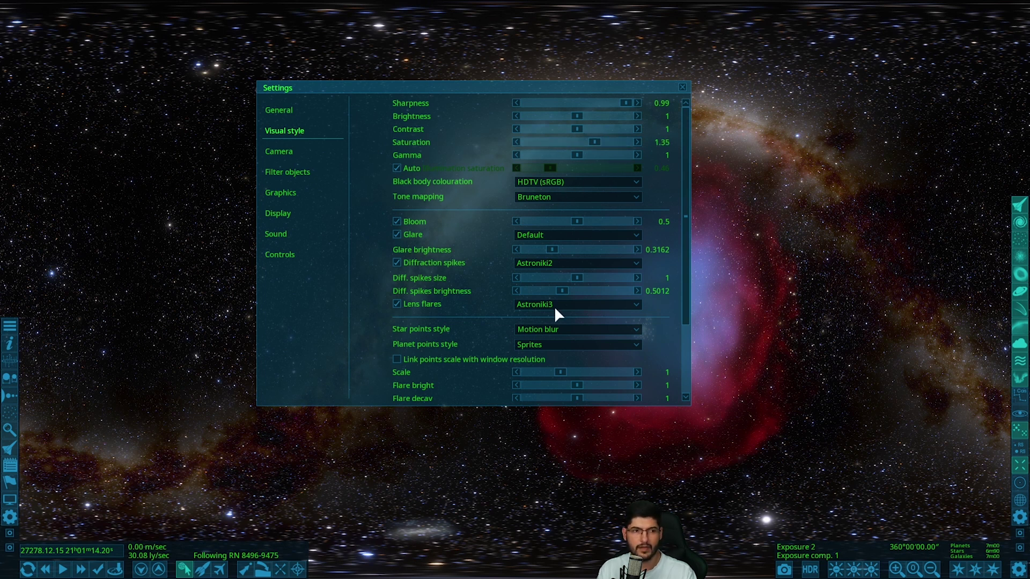
pyautogui.scroll(-3, 500, 233)
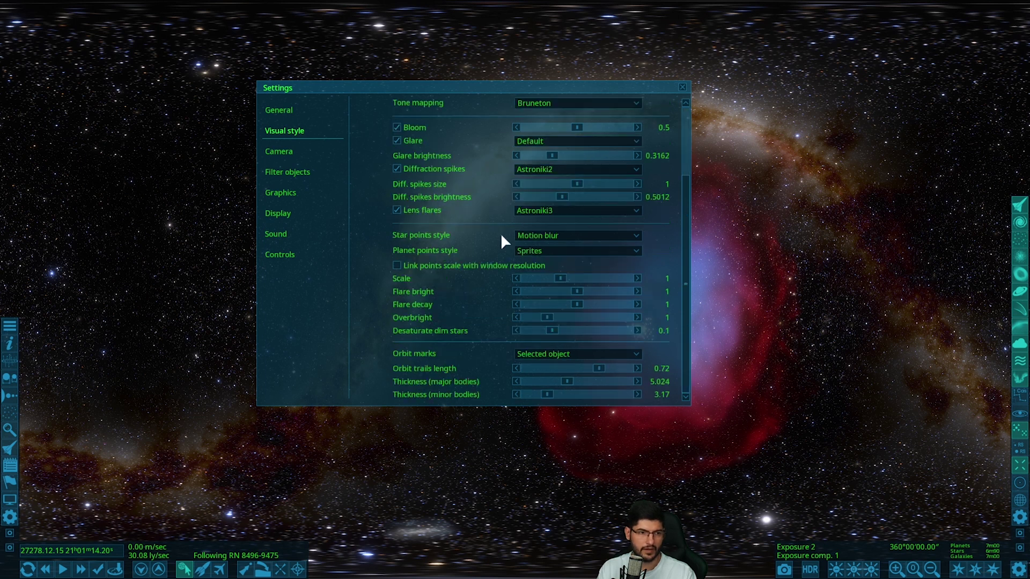
pyautogui.click(681, 87)
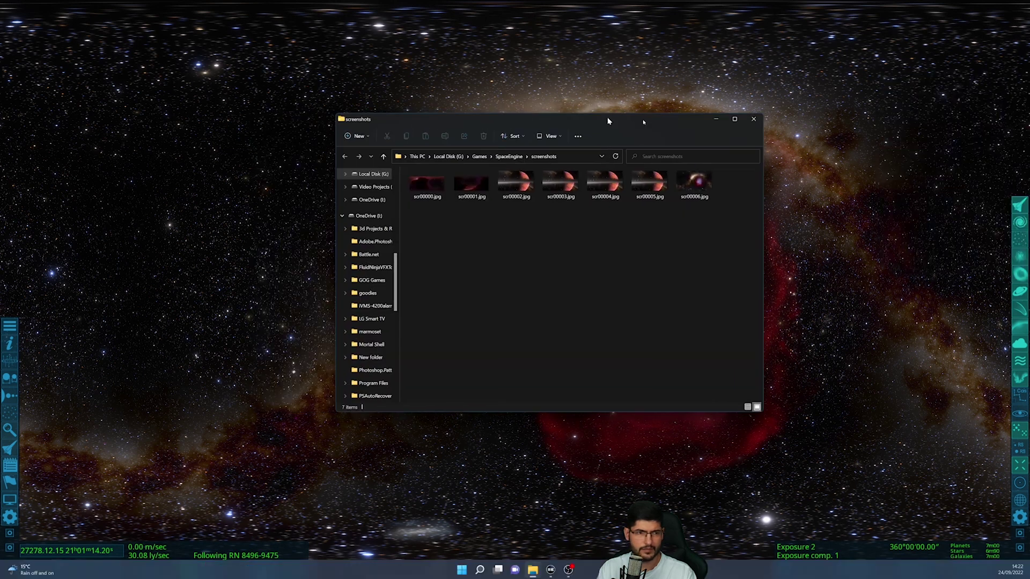
# Open scr00006.jpg from the screenshots folder, examine it maximized in the image viewer, and close the viewer.
pyautogui.doubleClick(805, 189)
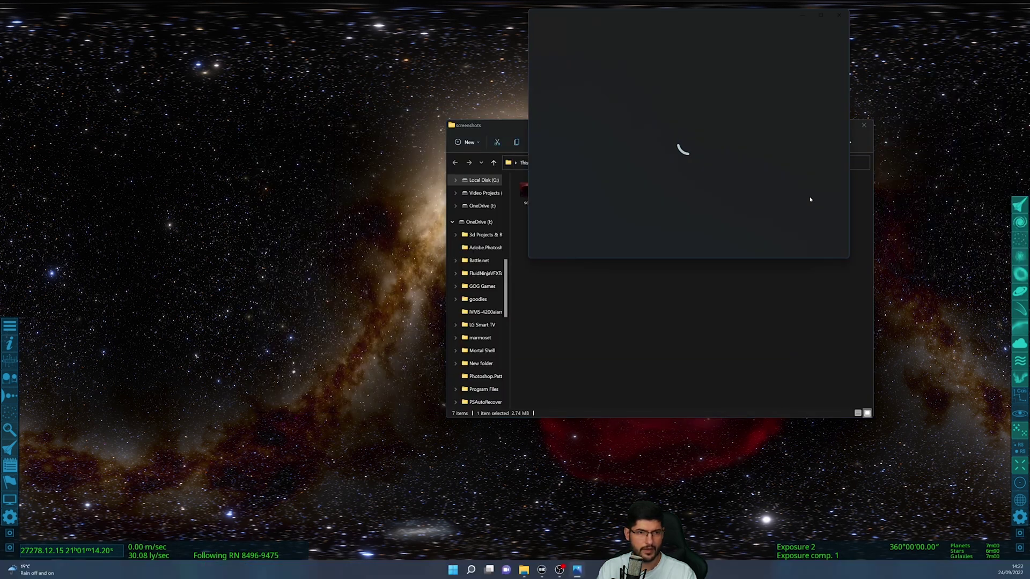
pyautogui.doubleClick(627, 24)
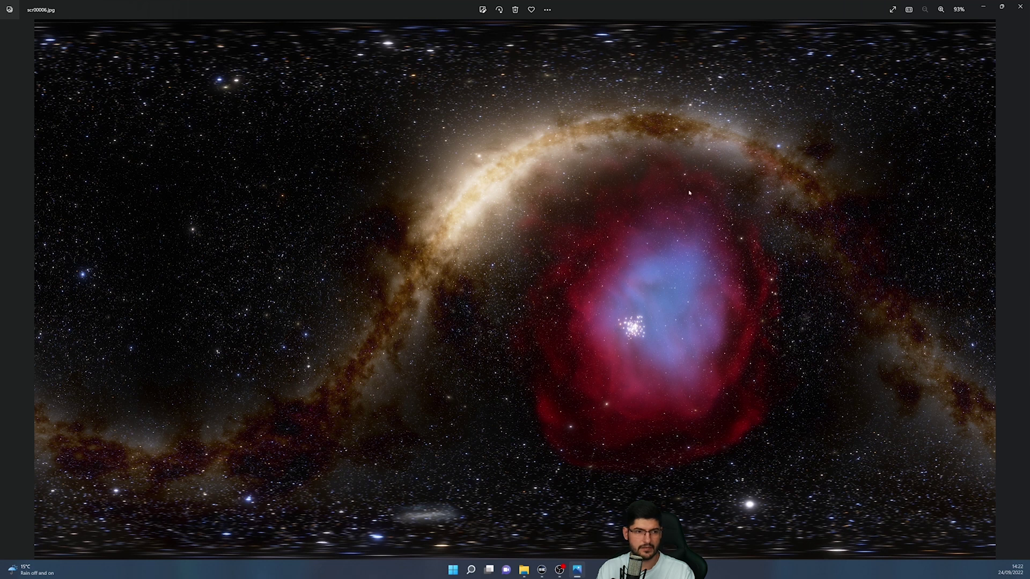
pyautogui.click(1021, 7)
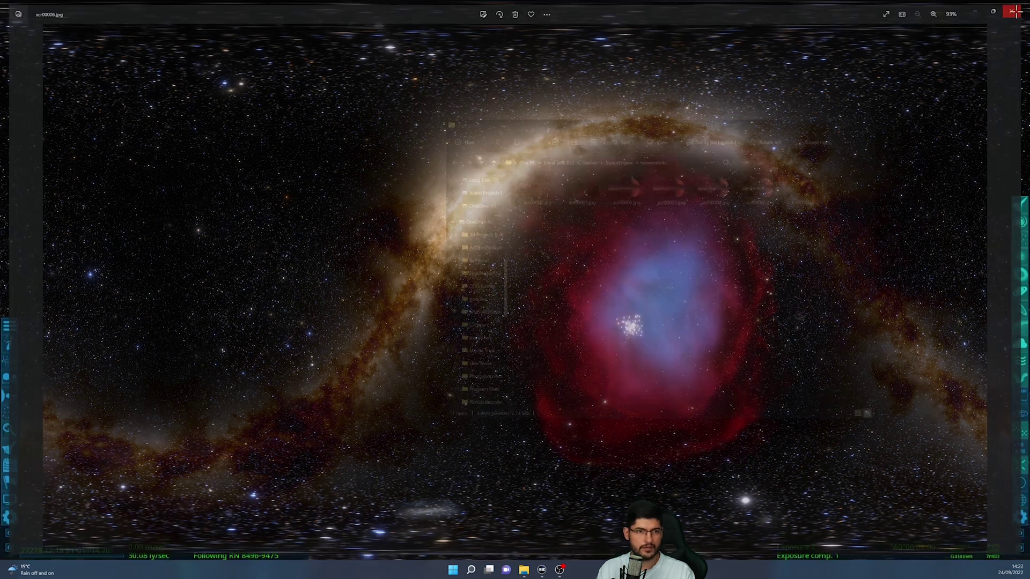
# Check the image dimensions of scr00006.jpg in its detailed file properties.
pyautogui.click(812, 185)
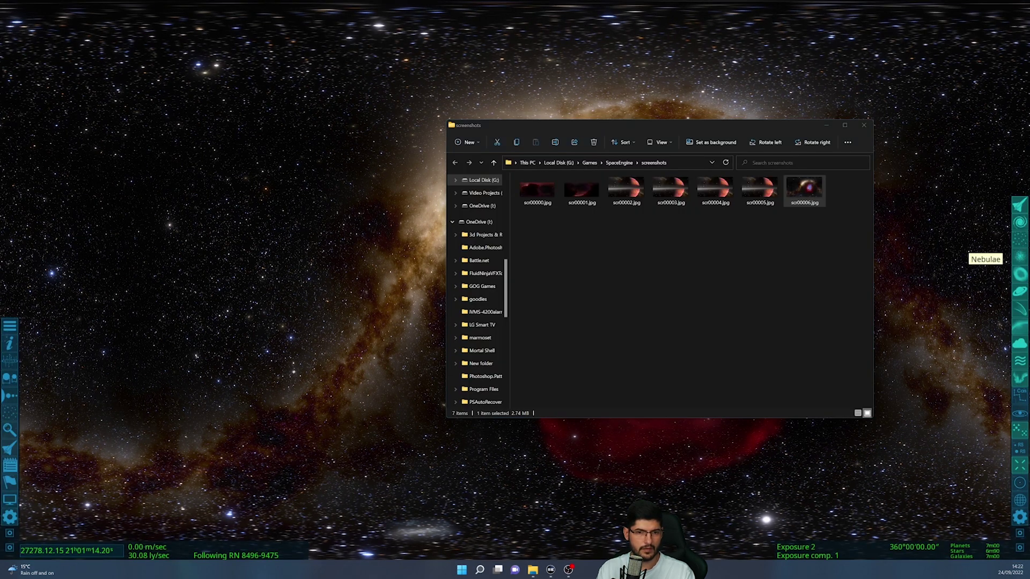
pyautogui.hotkey('alt', 'Return')
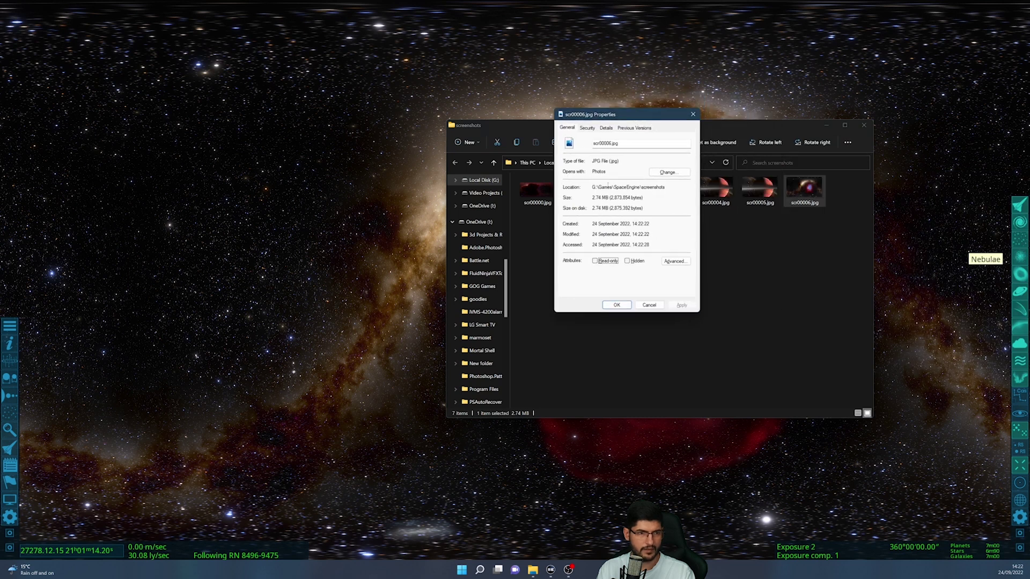
pyautogui.click(606, 129)
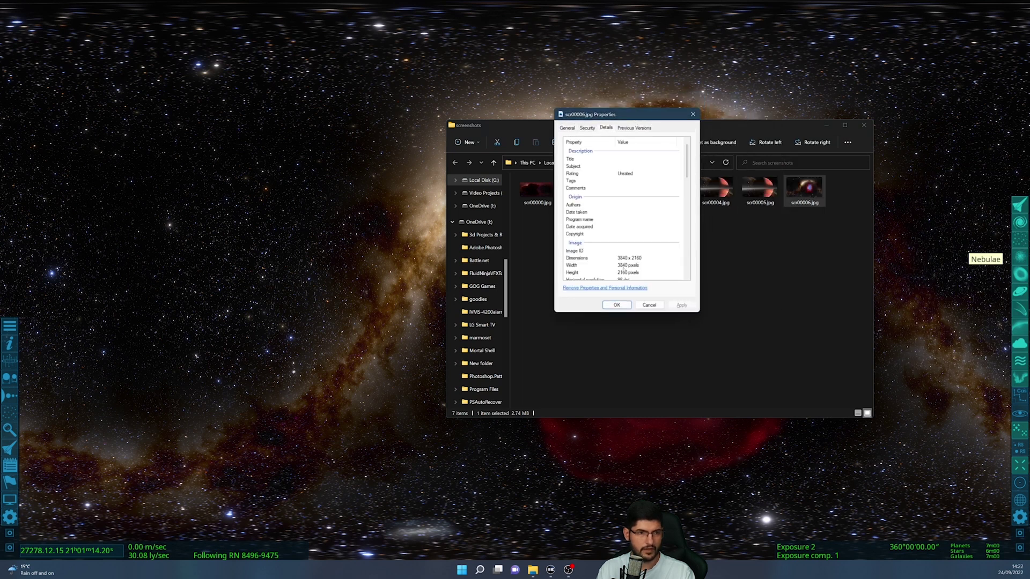
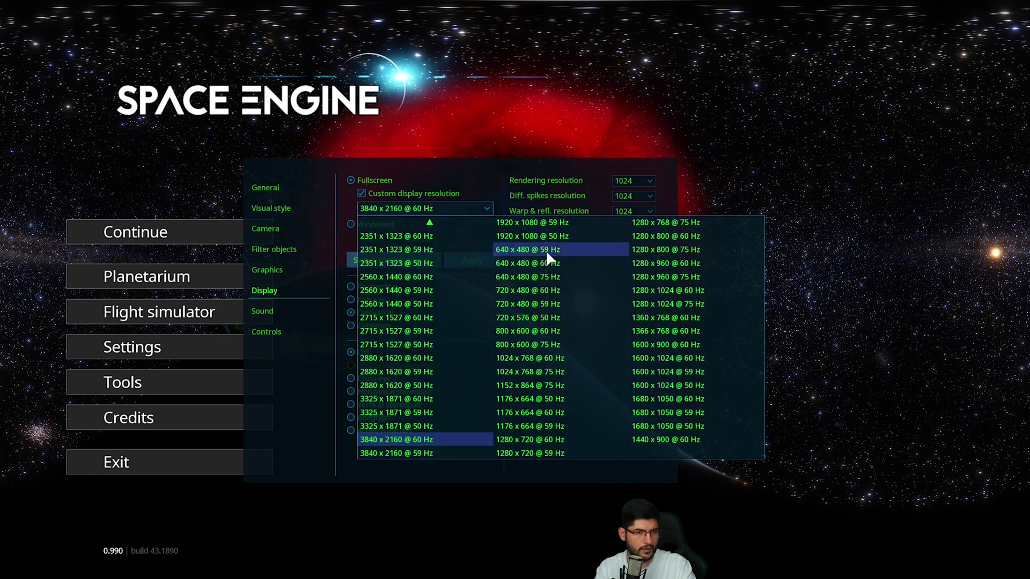
# Set the custom display resolution back to 1920 x 1080 @ 60 Hz, apply it and continue to the scene.
pyautogui.moveTo(546, 237); pyautogui.dragTo(409, 233, button='right')
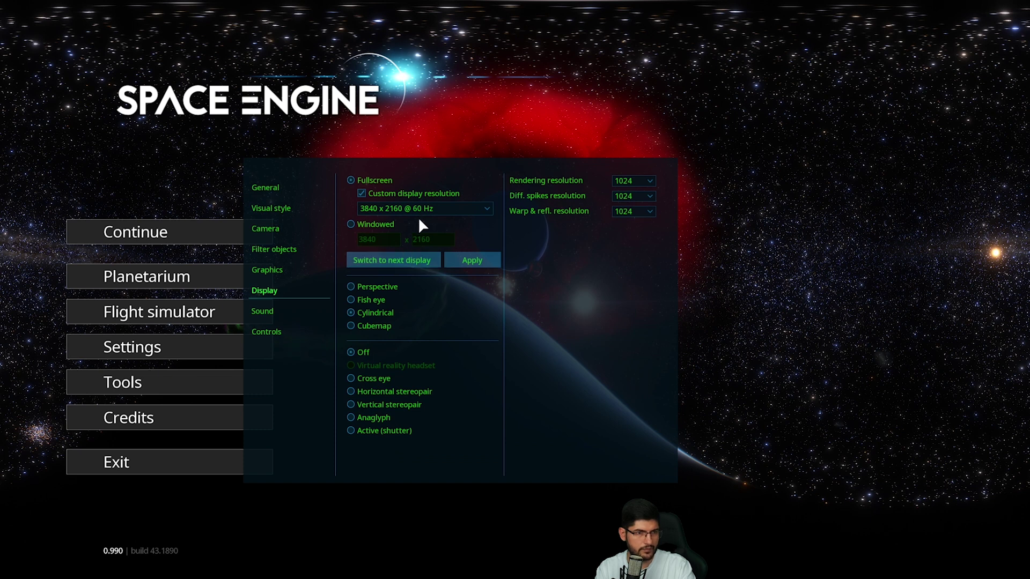
pyautogui.click(422, 210)
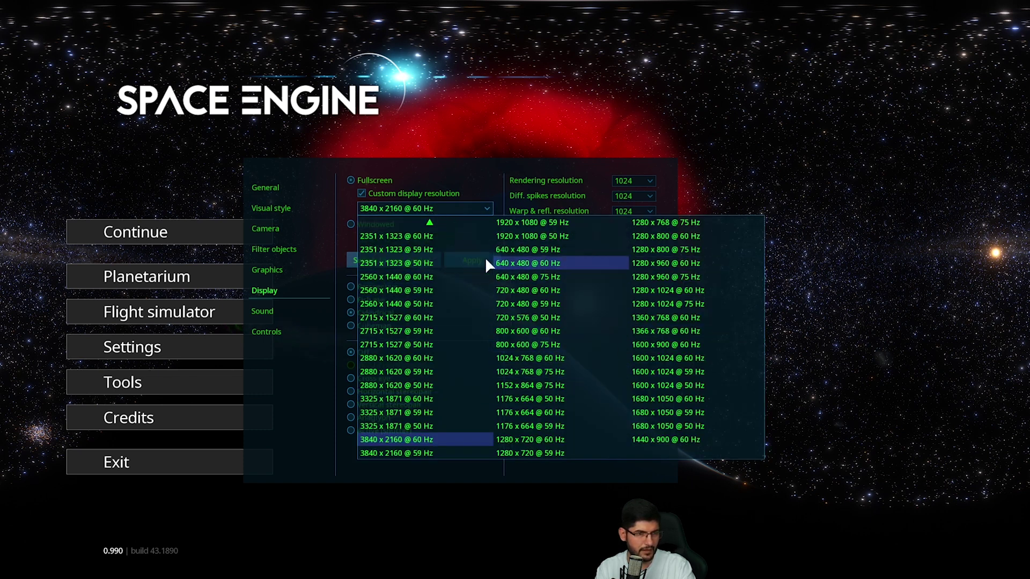
pyautogui.scroll(2, 429, 223)
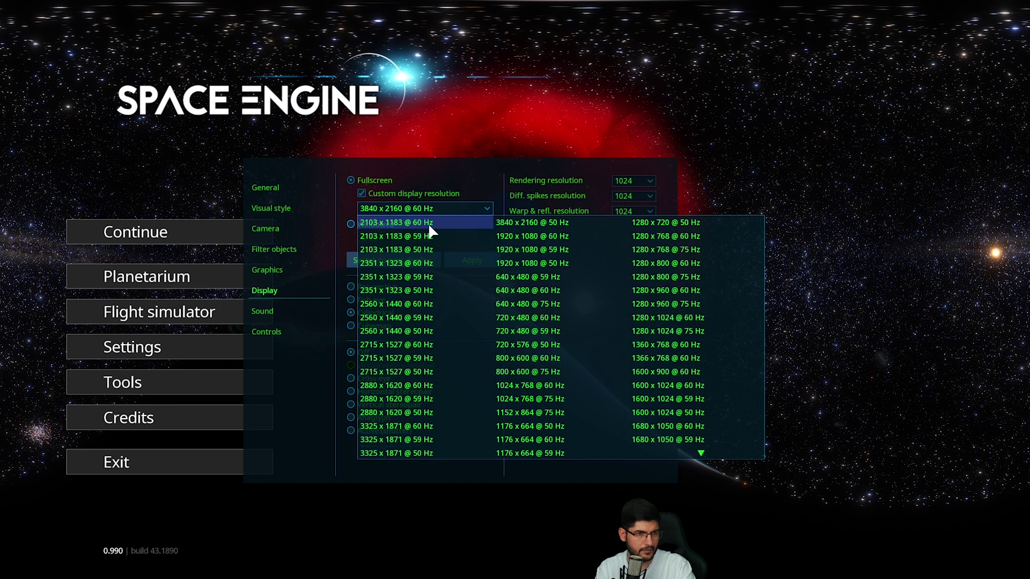
pyautogui.click(548, 250)
pyautogui.click(459, 260)
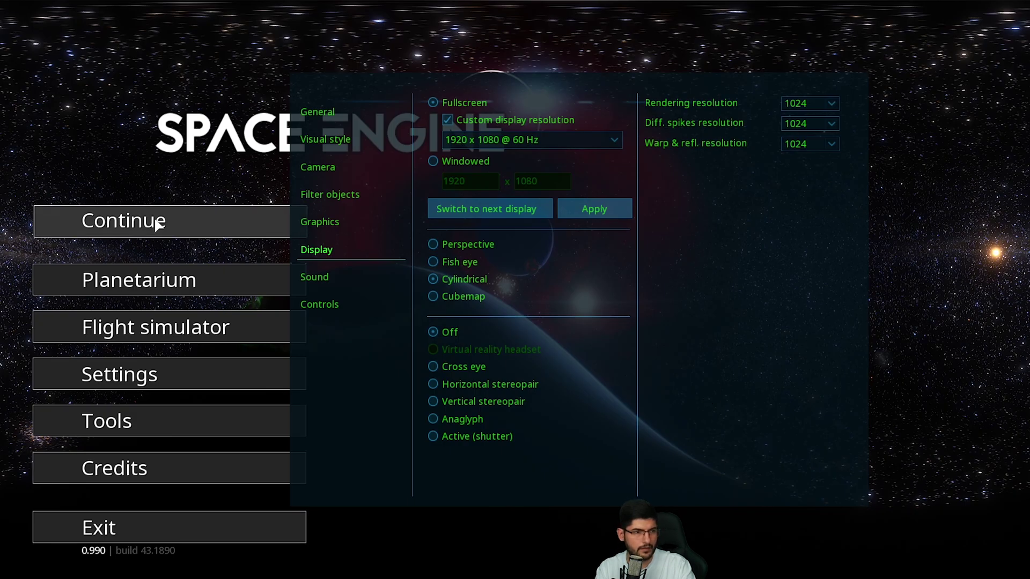
pyautogui.click(159, 225)
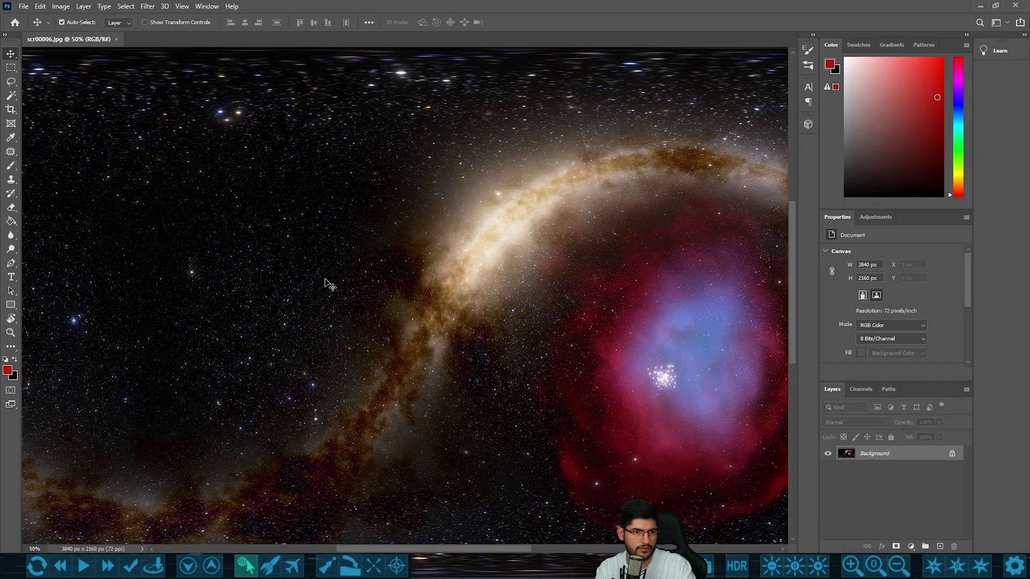
# In Photoshop, check the Enable Preserve Details 2.0 Upscale option in the Technology Previews preferences and close them.
pyautogui.press('z')
pyautogui.moveTo(485, 265); pyautogui.dragTo(461, 287)
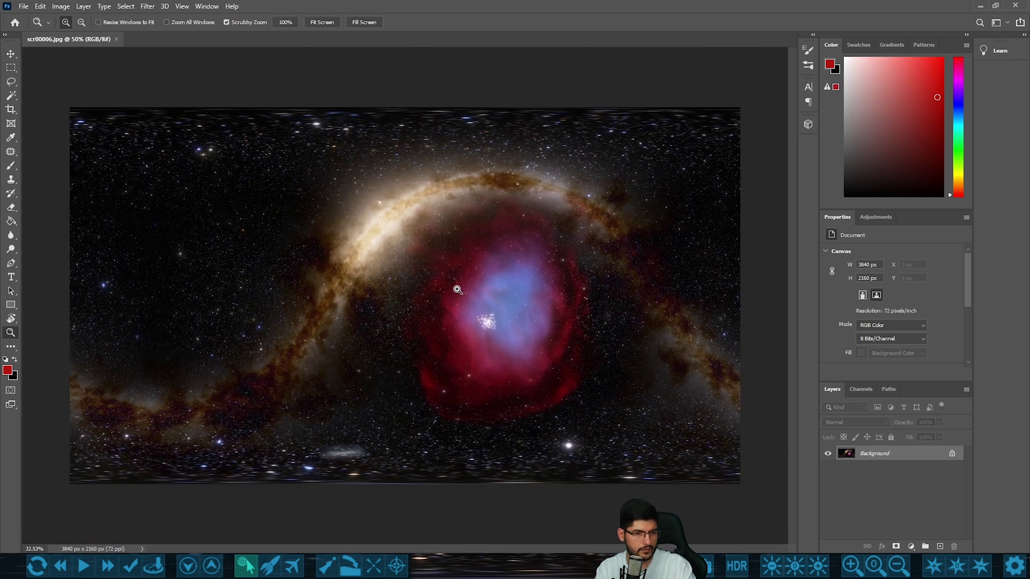
pyautogui.press('v')
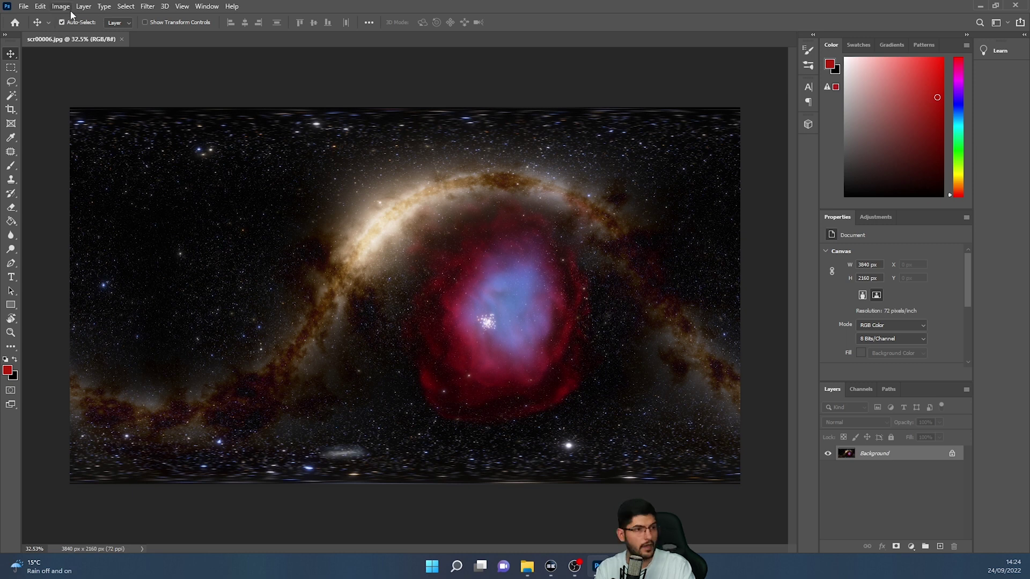
pyautogui.click(41, 7)
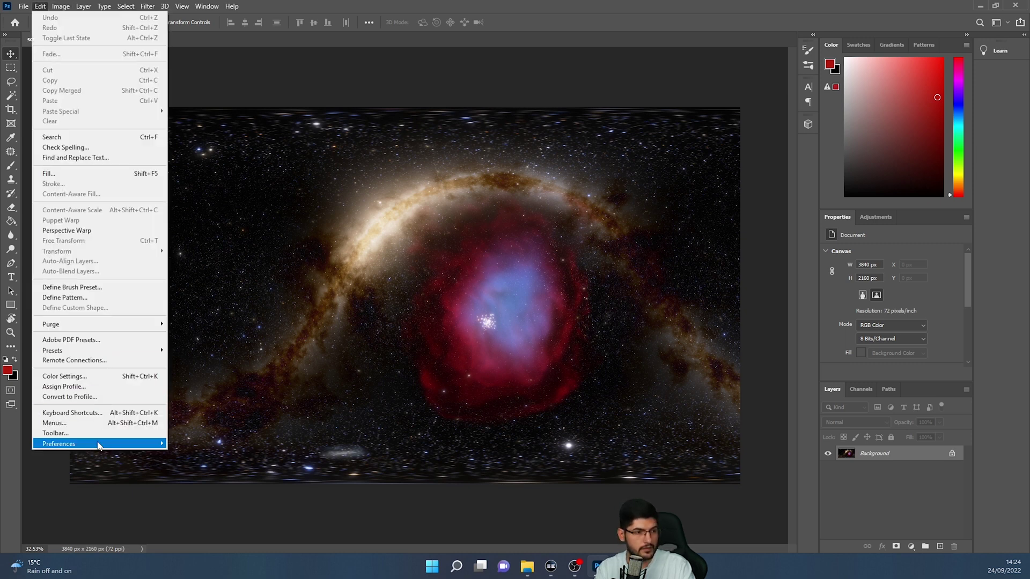
pyautogui.moveTo(100, 443)
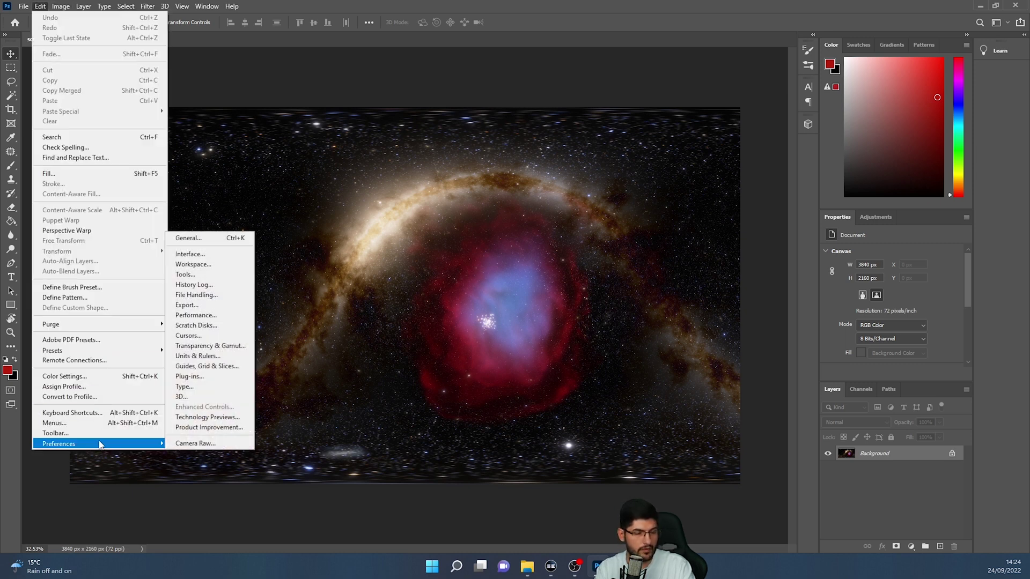
pyautogui.click(198, 417)
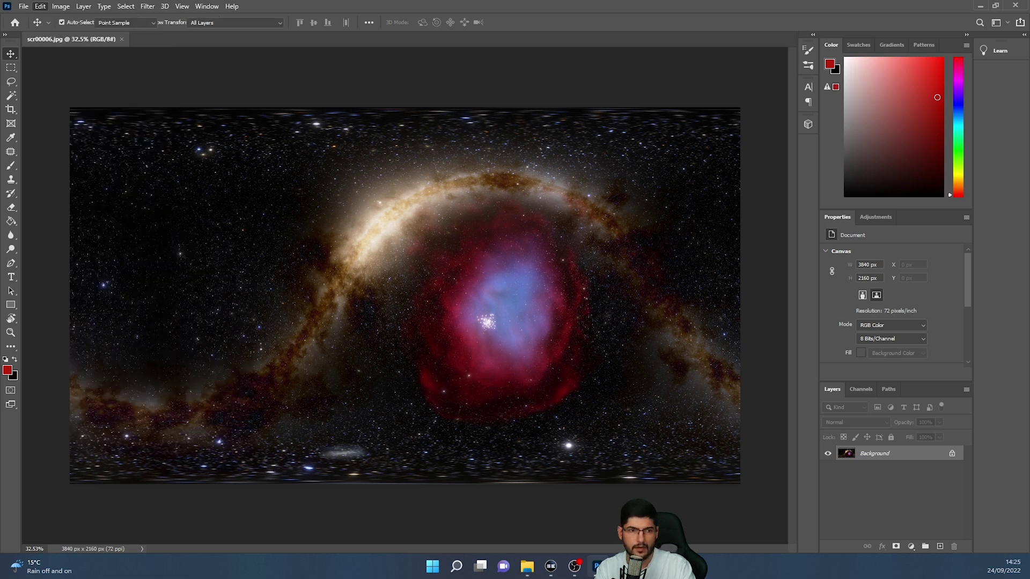
pyautogui.moveTo(423, 170)
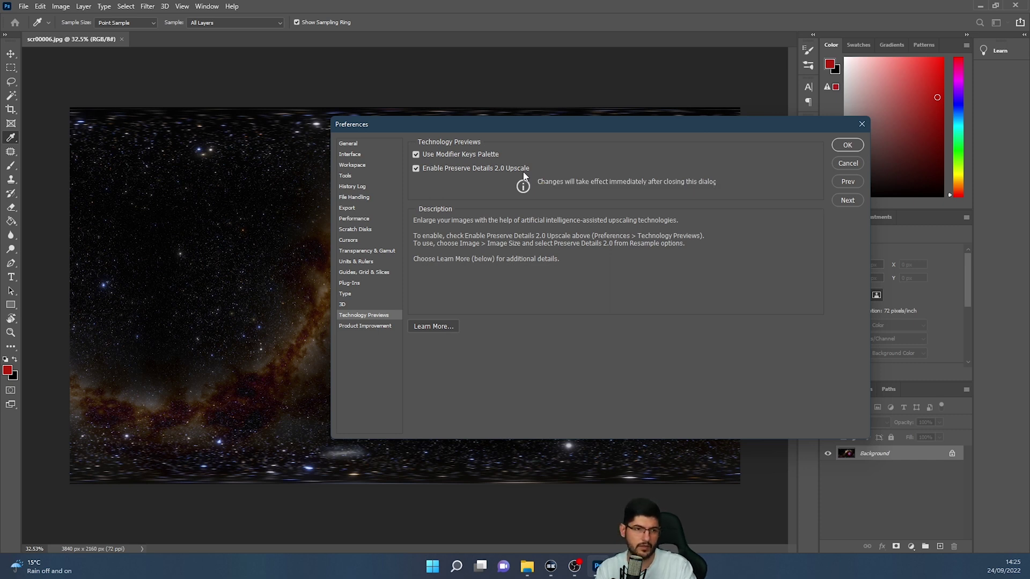
pyautogui.moveTo(615, 127); pyautogui.dragTo(544, 137)
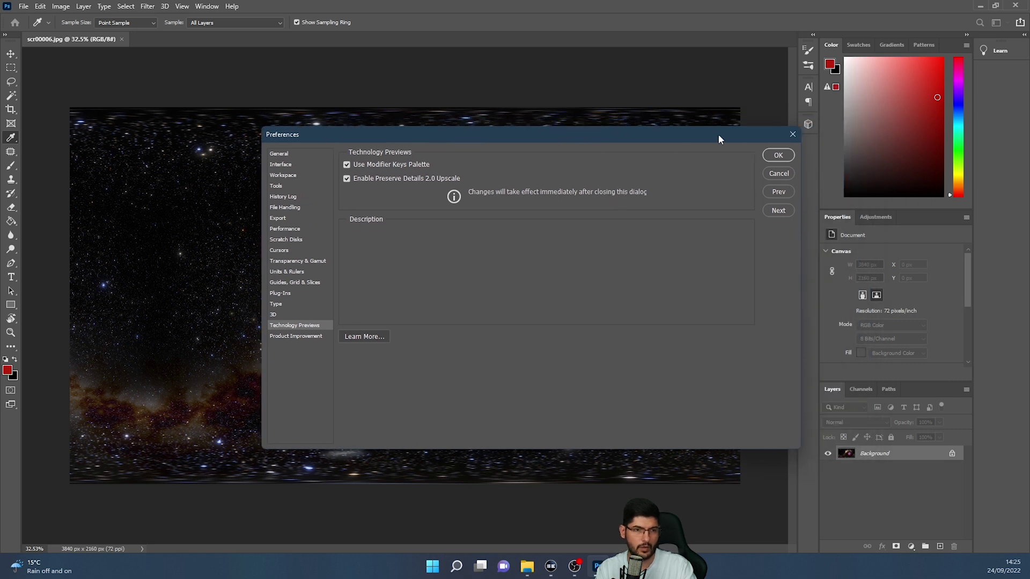
pyautogui.click(793, 135)
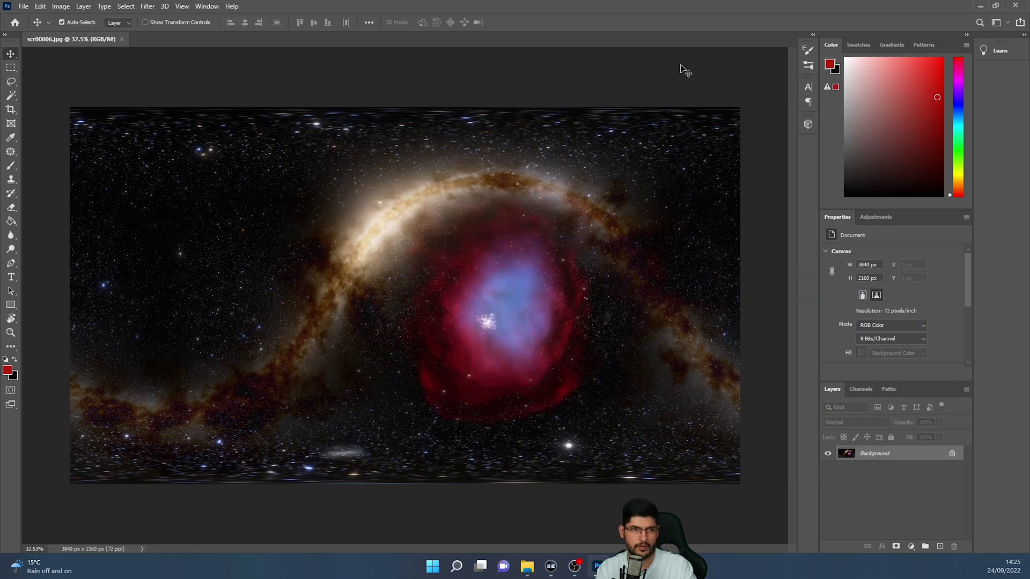
pyautogui.press('v')
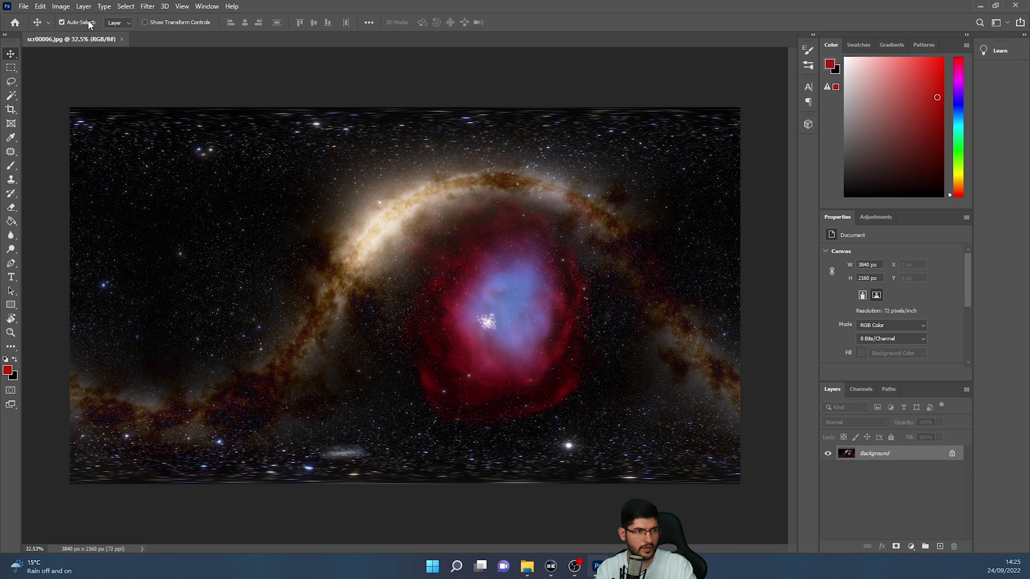
# Open the image size settings for scr00006.jpg, set resampling to Preserve Details 2.0 and try noise reduction at 19%.
pyautogui.click(61, 7)
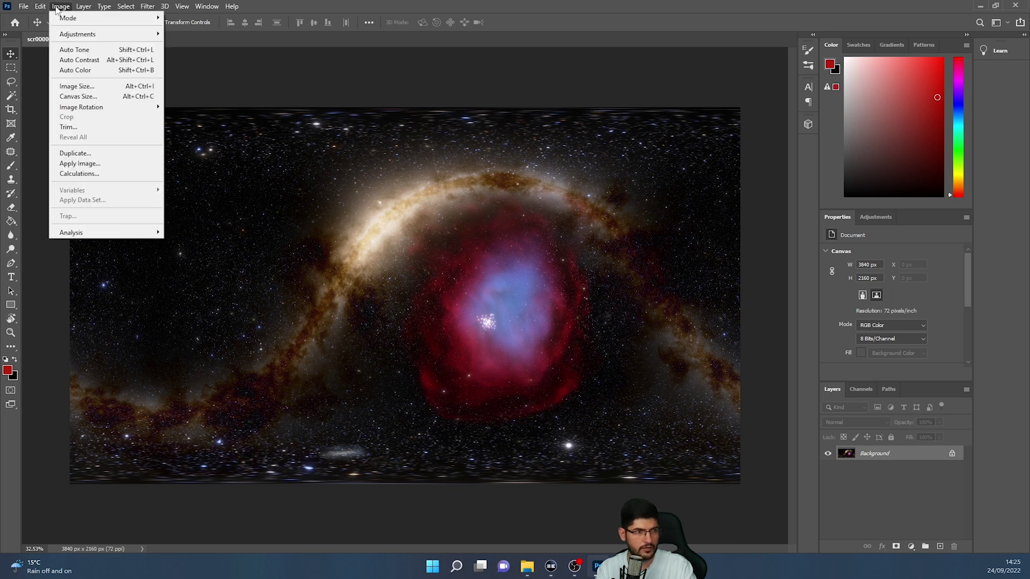
pyautogui.click(80, 86)
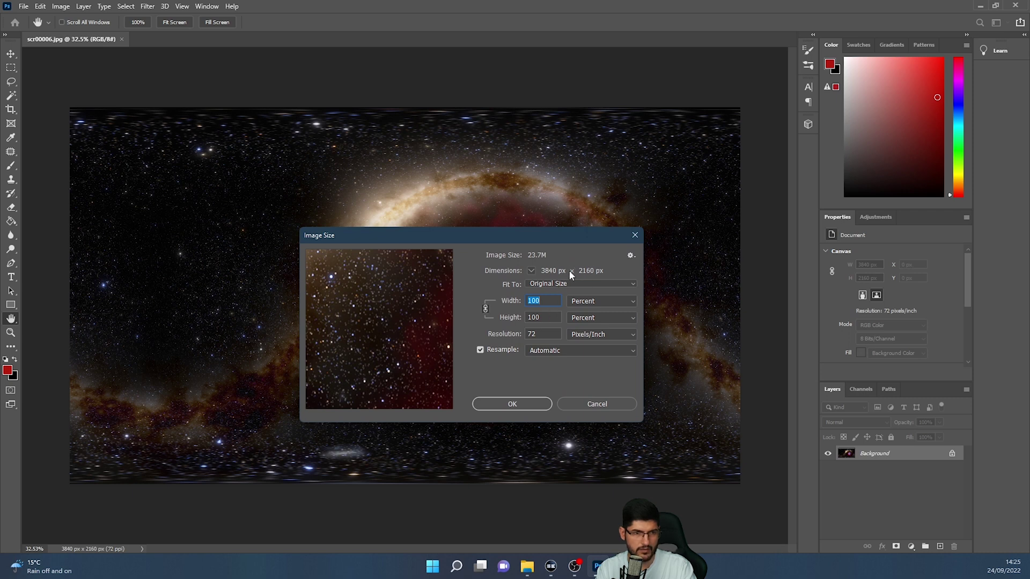
pyautogui.moveTo(481, 233); pyautogui.dragTo(468, 186)
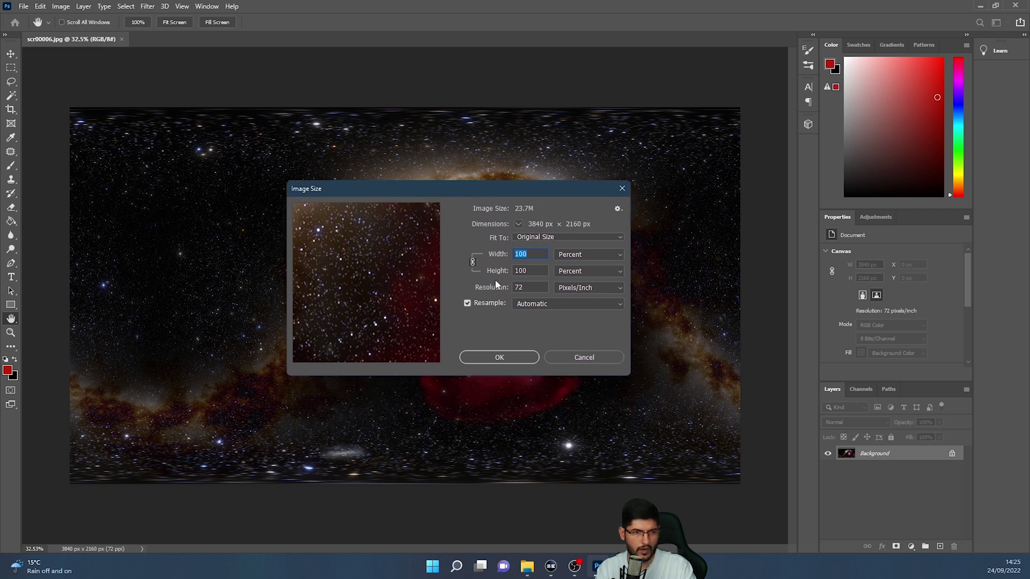
pyautogui.click(536, 304)
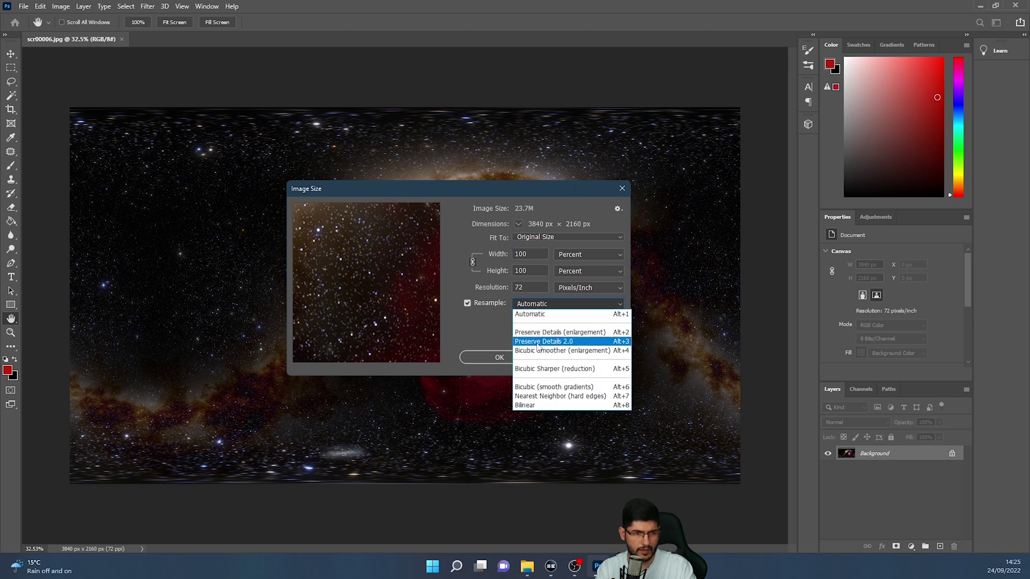
pyautogui.click(537, 342)
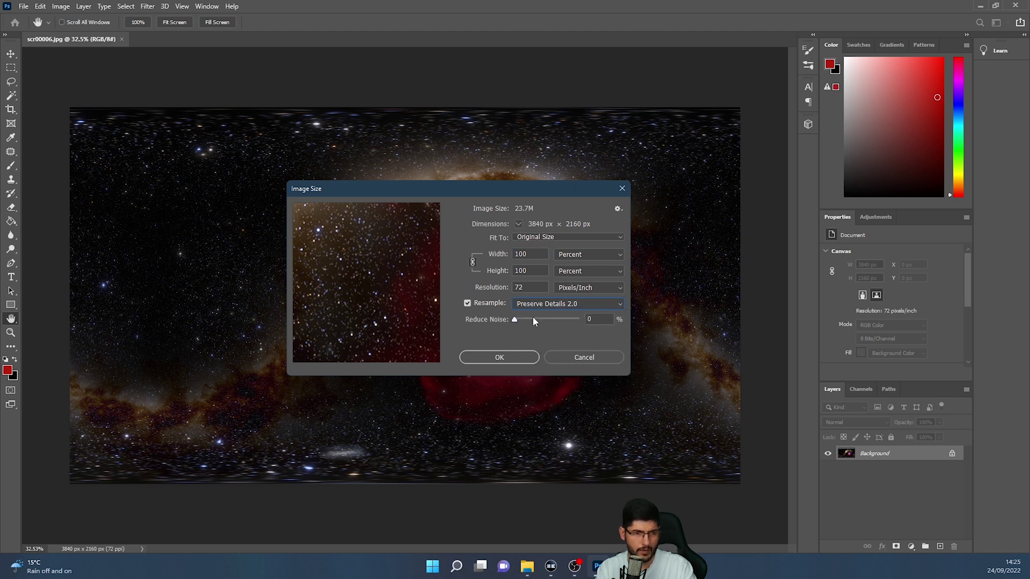
pyautogui.moveTo(517, 321); pyautogui.dragTo(536, 322)
pyautogui.moveTo(535, 321); pyautogui.dragTo(515, 321)
pyautogui.moveTo(541, 317); pyautogui.dragTo(501, 320)
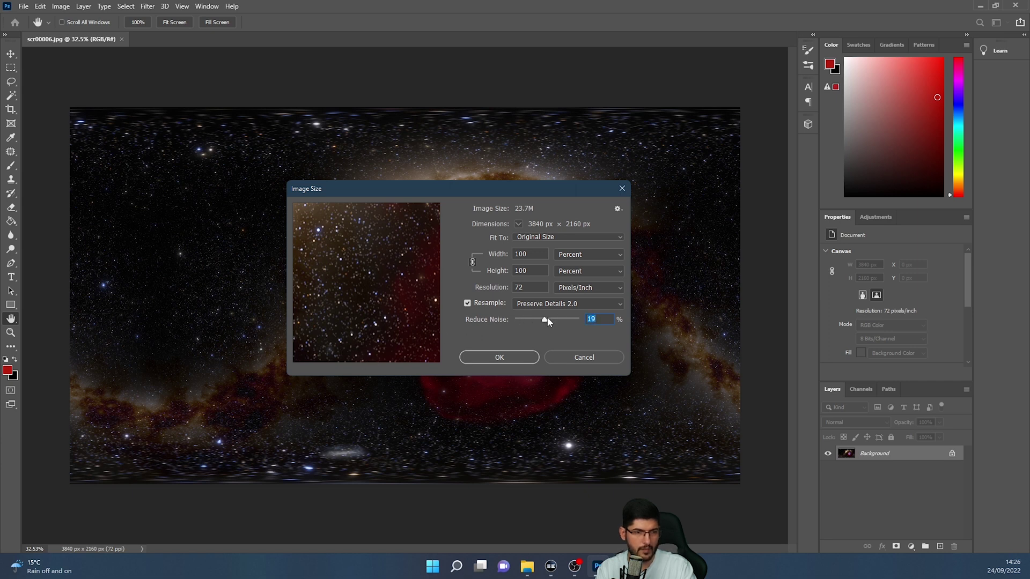
# Try a 150% enlargement and compare the preview with noise reduction at 100% and 17%.
pyautogui.doubleClick(535, 254)
pyautogui.write('150')
pyautogui.click(567, 345)
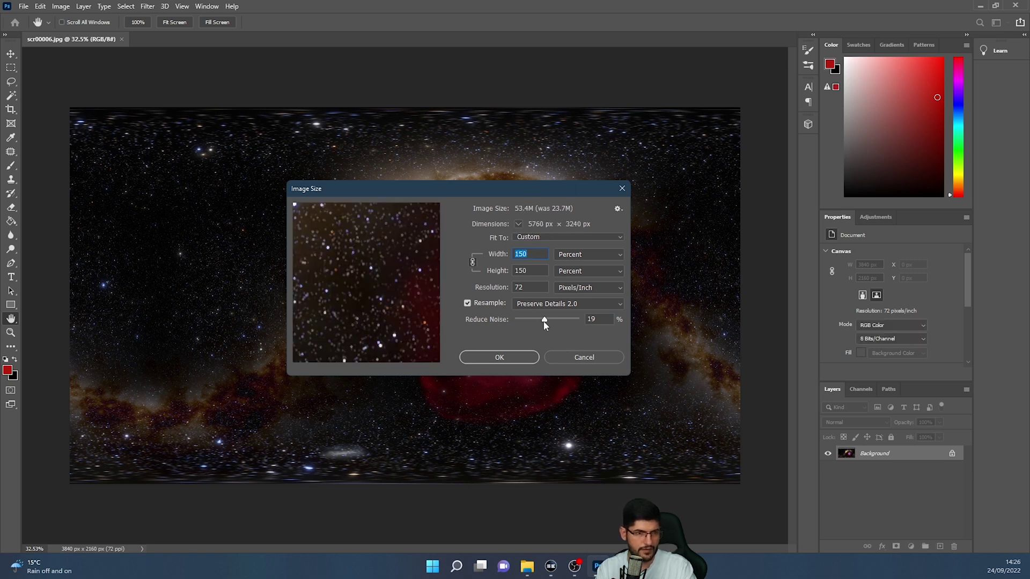
pyautogui.moveTo(578, 318); pyautogui.dragTo(582, 318)
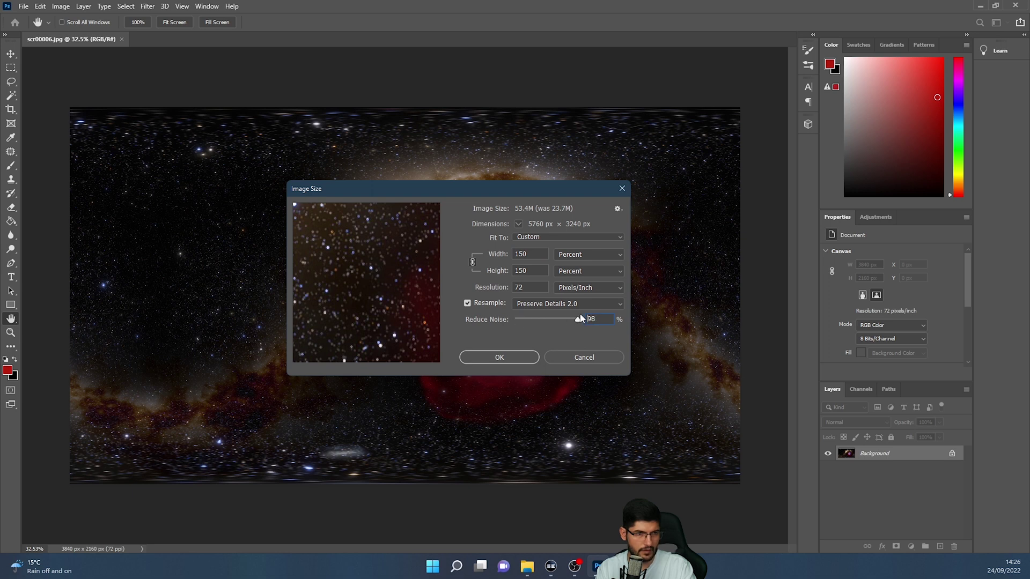
pyautogui.click(542, 319)
# Enlarge the image to 300% in width and height, adjust the noise reduction against the preview and apply the resize.
pyautogui.doubleClick(531, 255)
pyautogui.write('300')
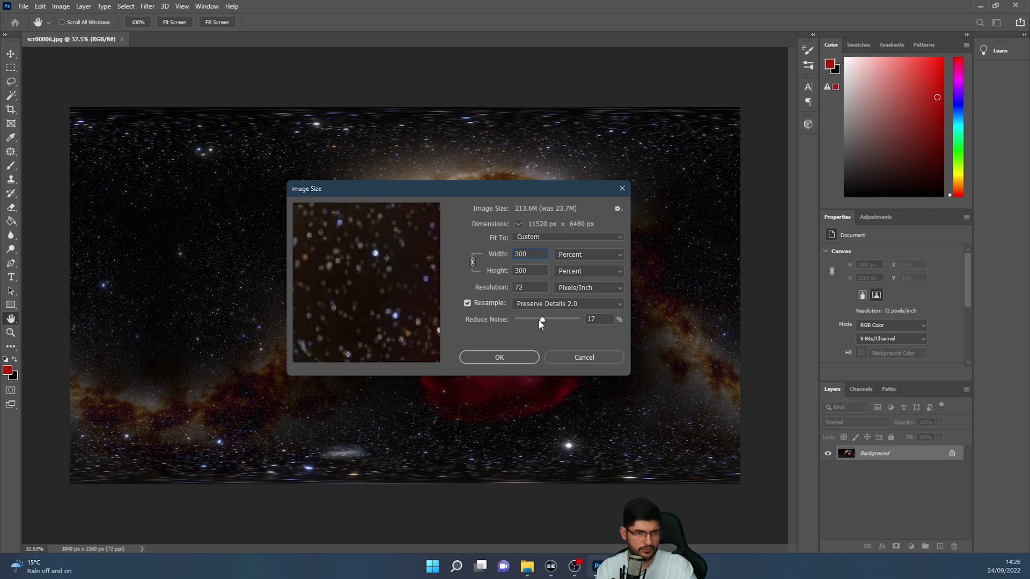
pyautogui.click(549, 330)
pyautogui.moveTo(526, 319); pyautogui.dragTo(561, 323)
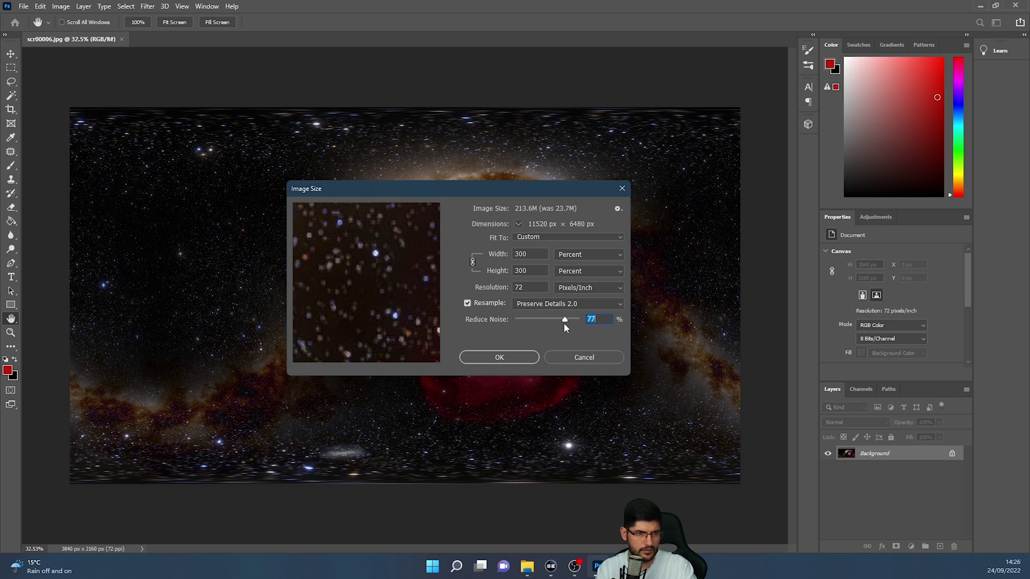
pyautogui.moveTo(565, 321); pyautogui.dragTo(491, 324)
pyautogui.moveTo(577, 322); pyautogui.dragTo(526, 325)
pyautogui.click(499, 358)
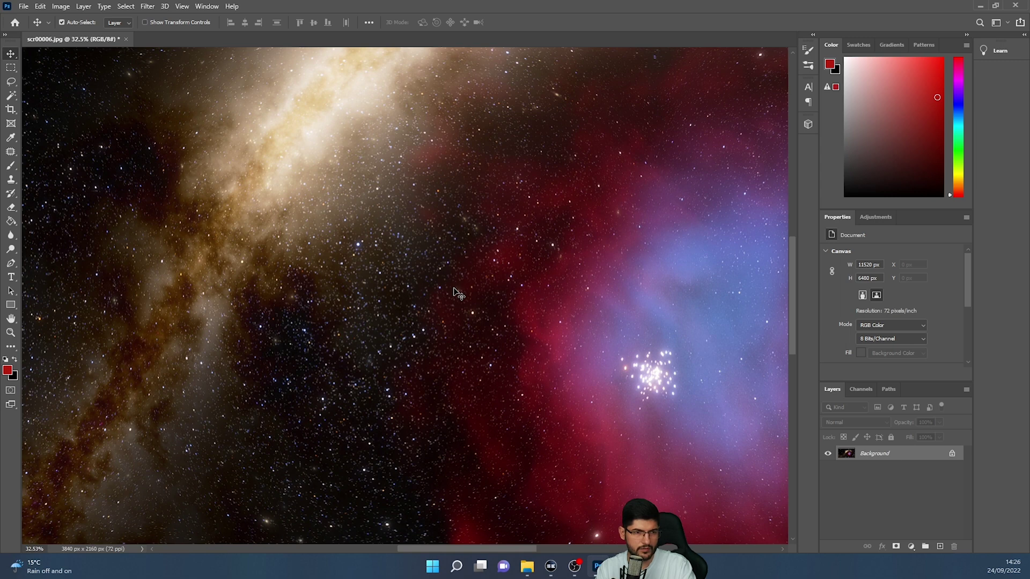
# Examine the star and nebula detail of the enlarged image at 100% magnification across several areas, and view the whole image again.
pyautogui.press('z')
pyautogui.moveTo(580, 259); pyautogui.dragTo(535, 294)
pyautogui.press('v')
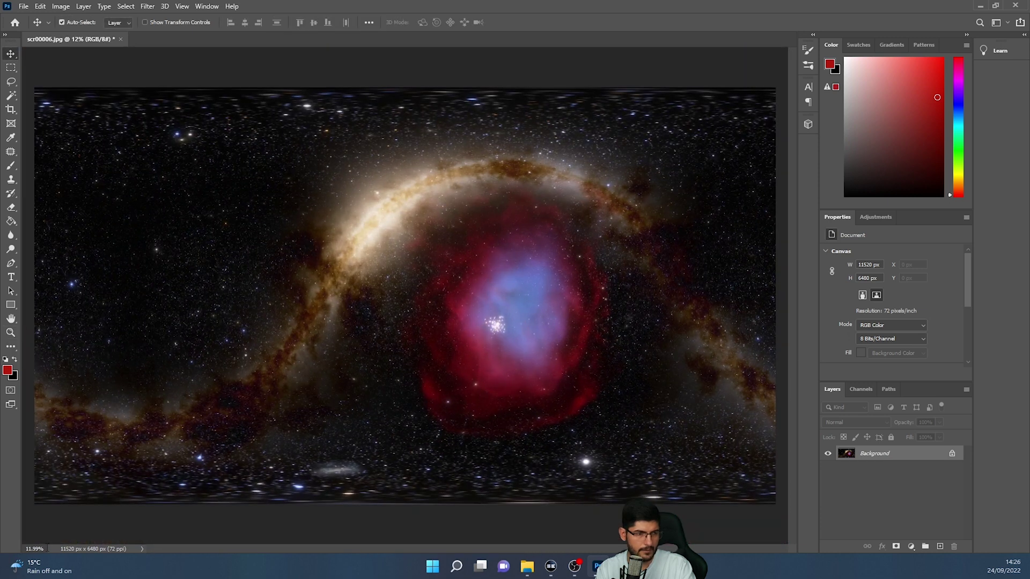
pyautogui.write('100')
pyautogui.press('Return')
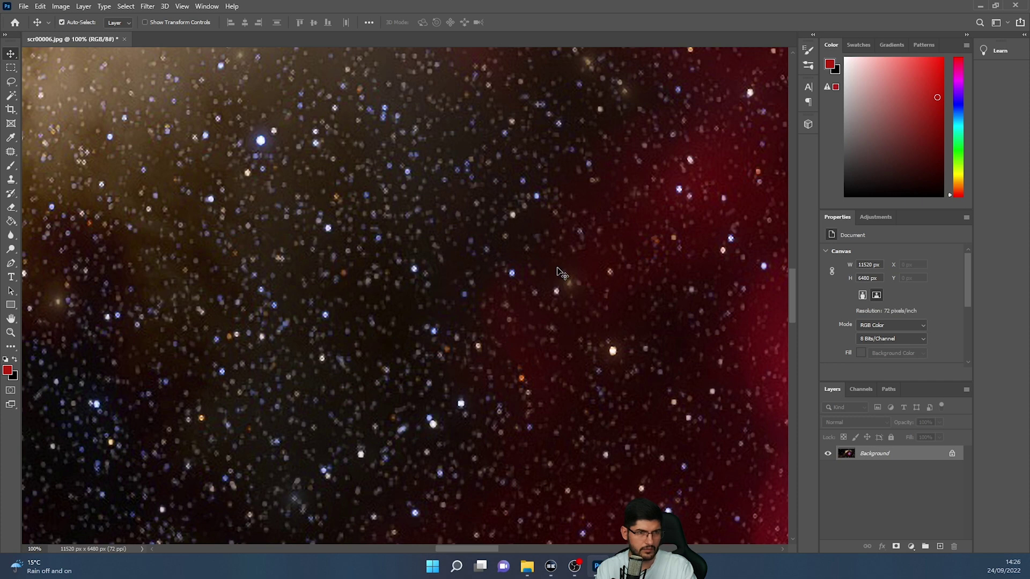
pyautogui.moveTo(545, 200); pyautogui.dragTo(215, 354)
pyautogui.moveTo(596, 370); pyautogui.dragTo(247, 185)
pyautogui.moveTo(632, 467); pyautogui.dragTo(434, 196)
pyautogui.moveTo(519, 397); pyautogui.dragTo(510, 189)
pyautogui.keyDown('ctrl'); pyautogui.moveTo(567, 213); pyautogui.dragTo(483, 256); pyautogui.keyUp('ctrl')
pyautogui.moveTo(482, 256); pyautogui.dragTo(426, 267)
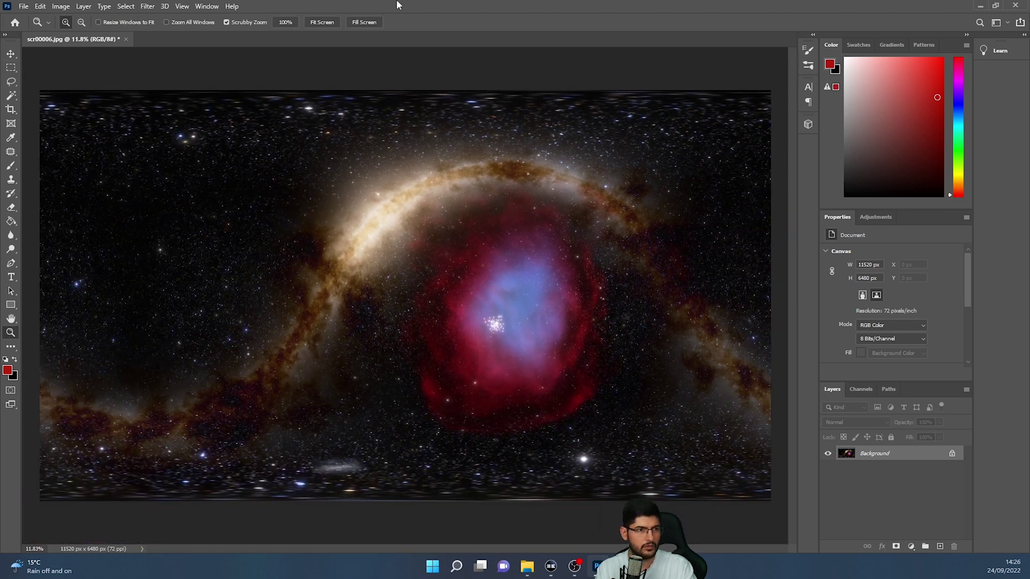
# Save the enlarged scr00006.jpg as a baseline standard JPEG at maximum quality 12.
pyautogui.press('h')
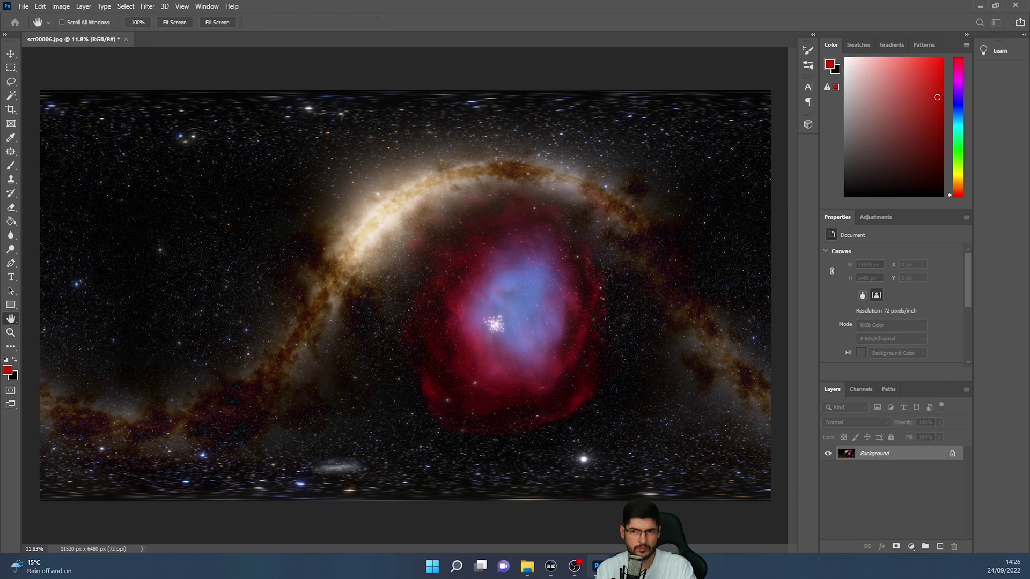
pyautogui.hotkey('ctrl', 's')
pyautogui.moveTo(503, 294); pyautogui.dragTo(529, 294)
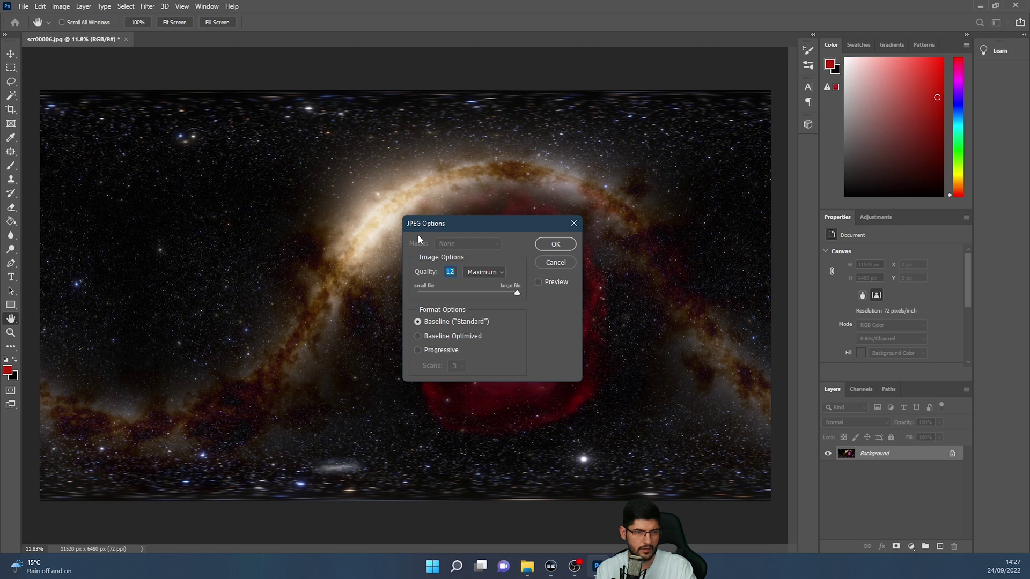
pyautogui.click(555, 244)
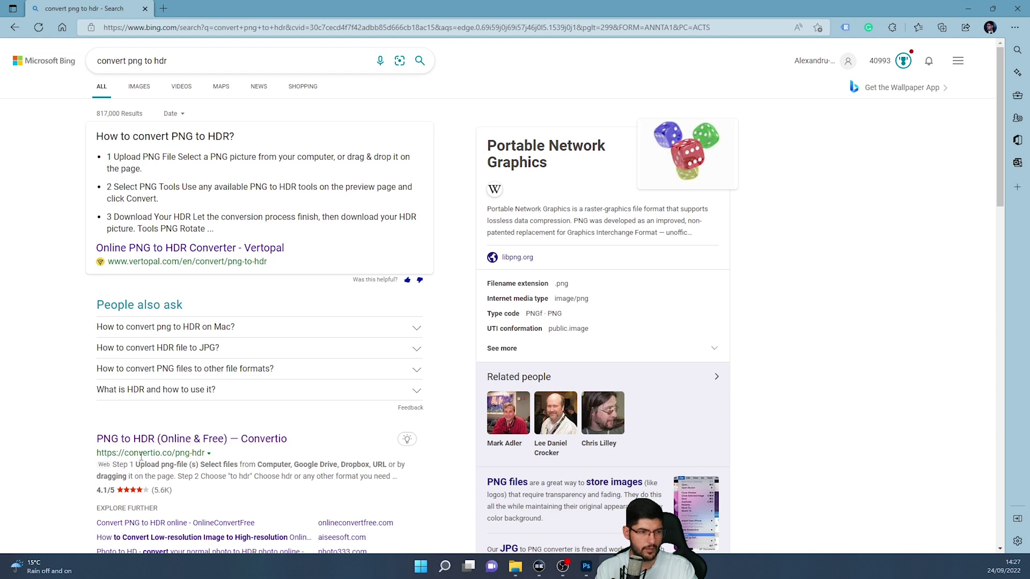
# In the browser, open Convertio's PNG to HDR converter, upload scr00006.jpg and convert it to HDR.
pyautogui.click(163, 441)
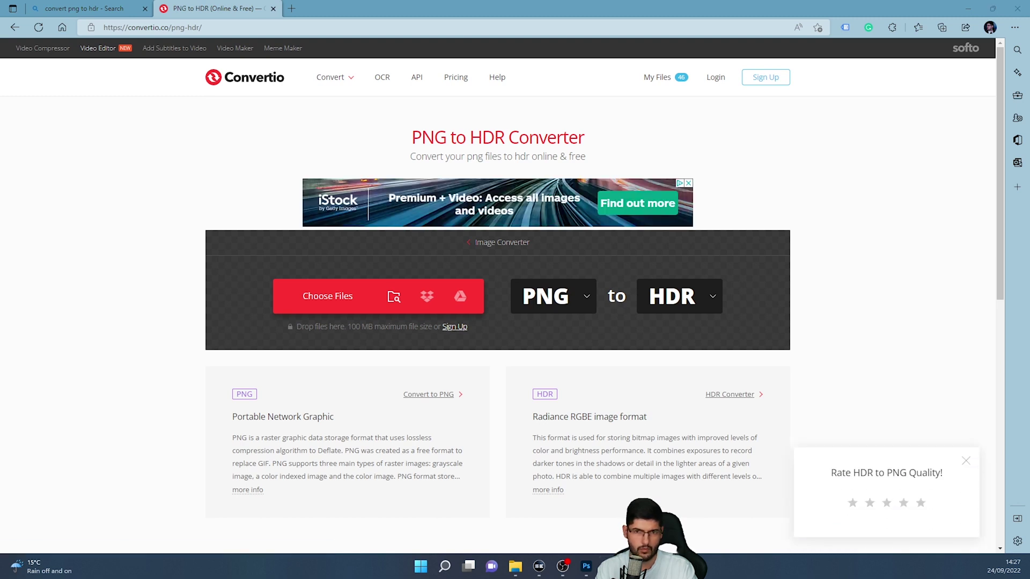
pyautogui.moveTo(1029, 160); pyautogui.dragTo(125, 81)
pyautogui.moveTo(499, 180); pyautogui.dragTo(655, 300)
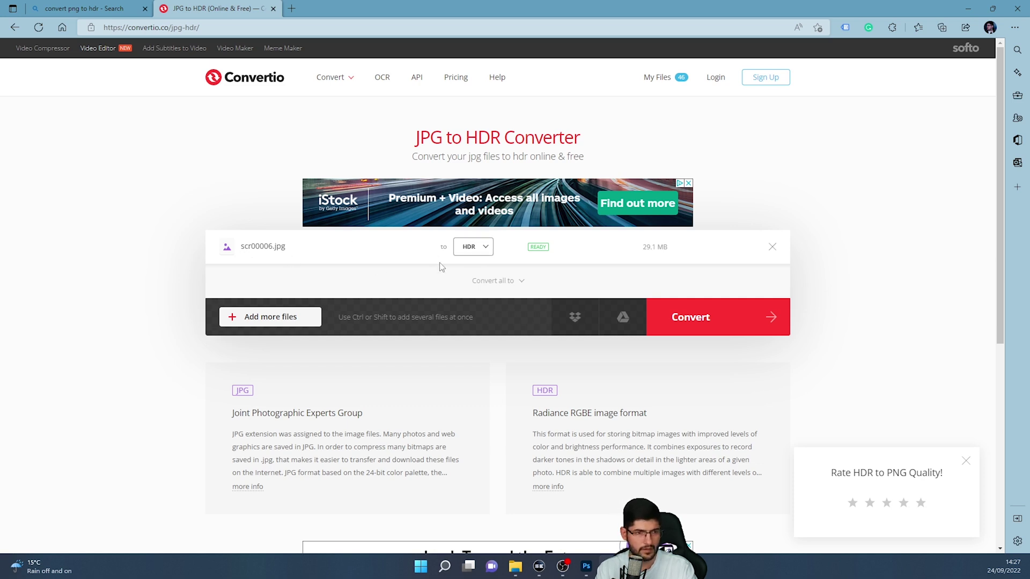
pyautogui.click(712, 325)
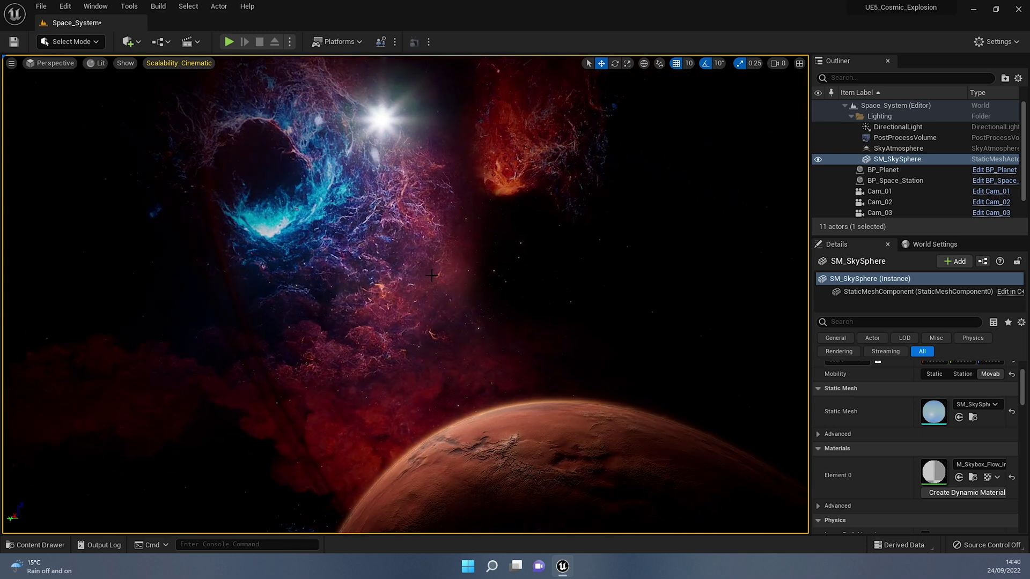
# Assign the imported scr00006 texture cube to the T_Color parameter of the M_Skybox_Flow_Inst material instance.
pyautogui.moveTo(804, 578); pyautogui.dragTo(593, 110)
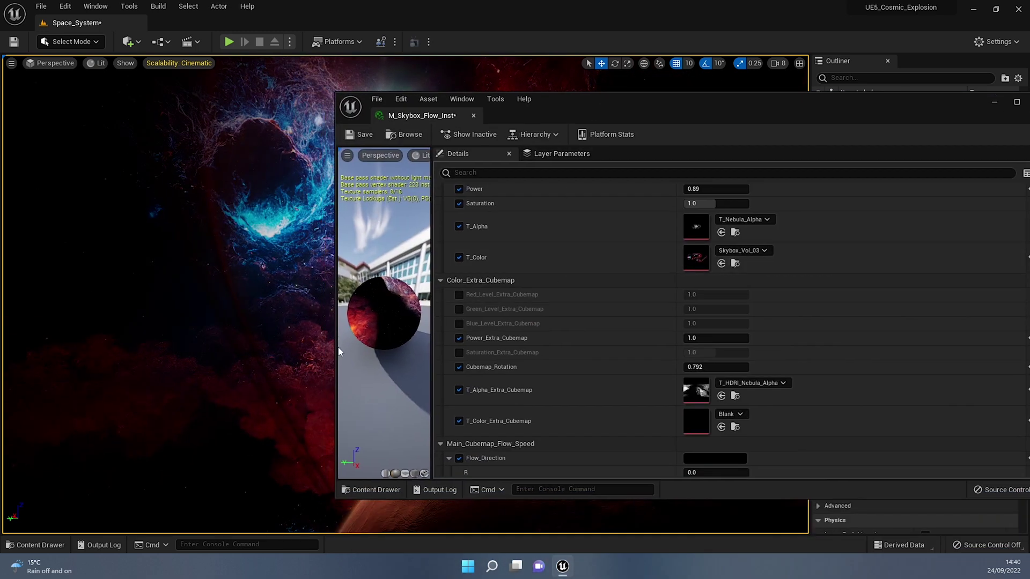
pyautogui.moveTo(339, 351); pyautogui.dragTo(564, 351)
pyautogui.moveTo(788, 103); pyautogui.dragTo(718, 115)
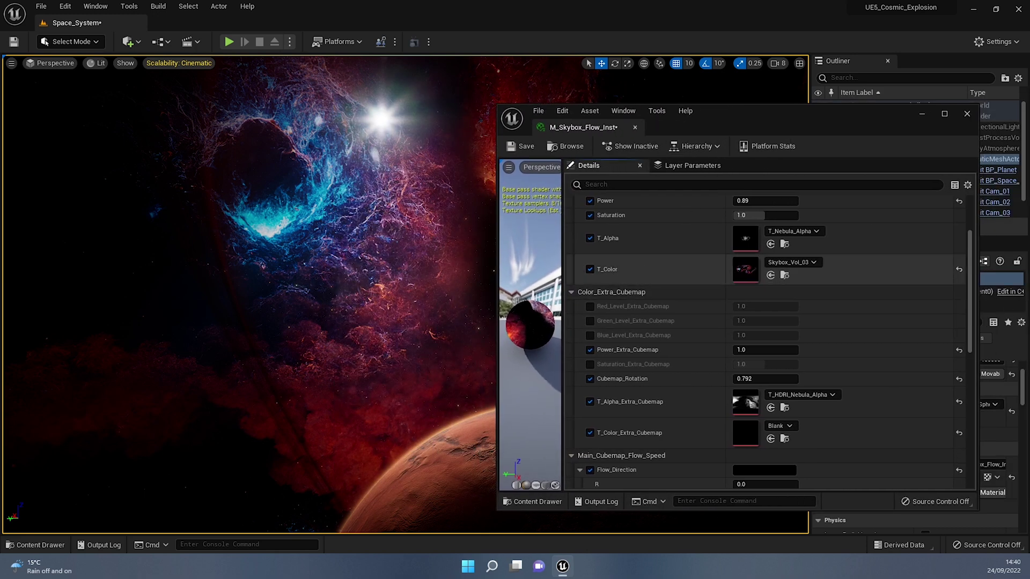
pyautogui.moveTo(1029, 129); pyautogui.dragTo(392, 107)
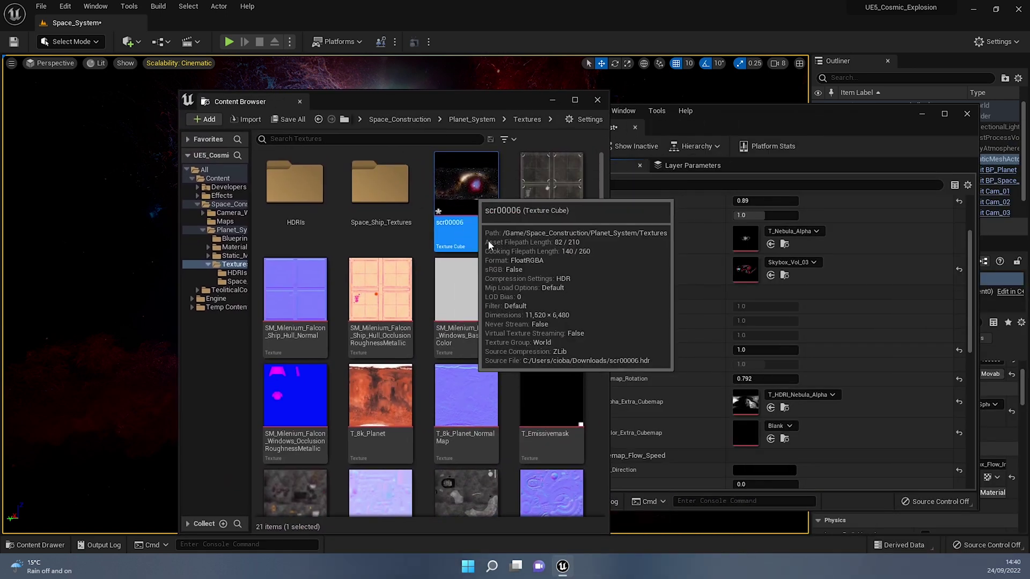
pyautogui.moveTo(507, 205); pyautogui.dragTo(758, 283)
pyautogui.moveTo(439, 101); pyautogui.dragTo(1029, 127)
pyautogui.moveTo(384, 240); pyautogui.dragTo(311, 242, button='right')
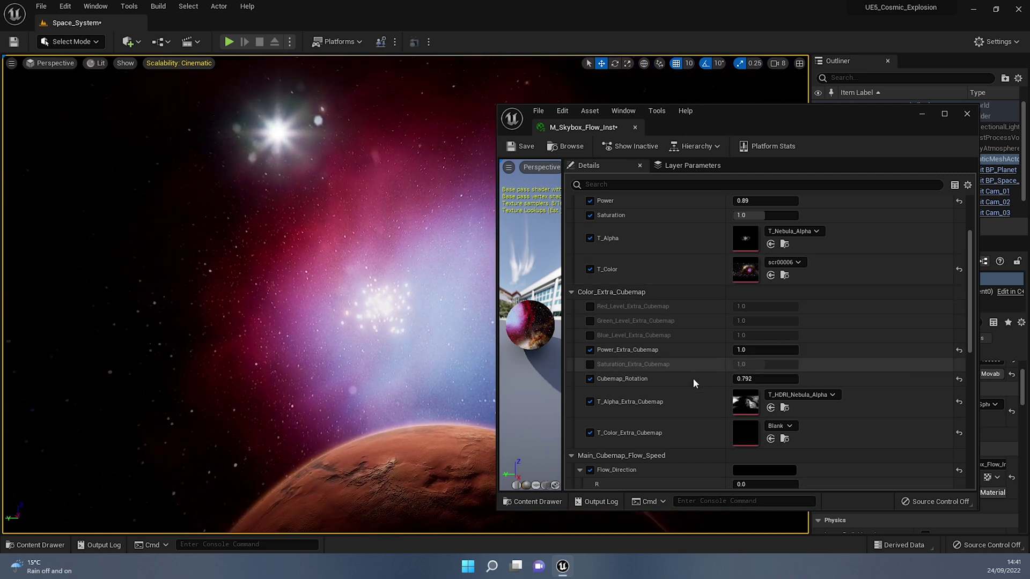
# Set the Power parameter in the material instance's Color group to 1.2.
pyautogui.scroll(3, 716, 308)
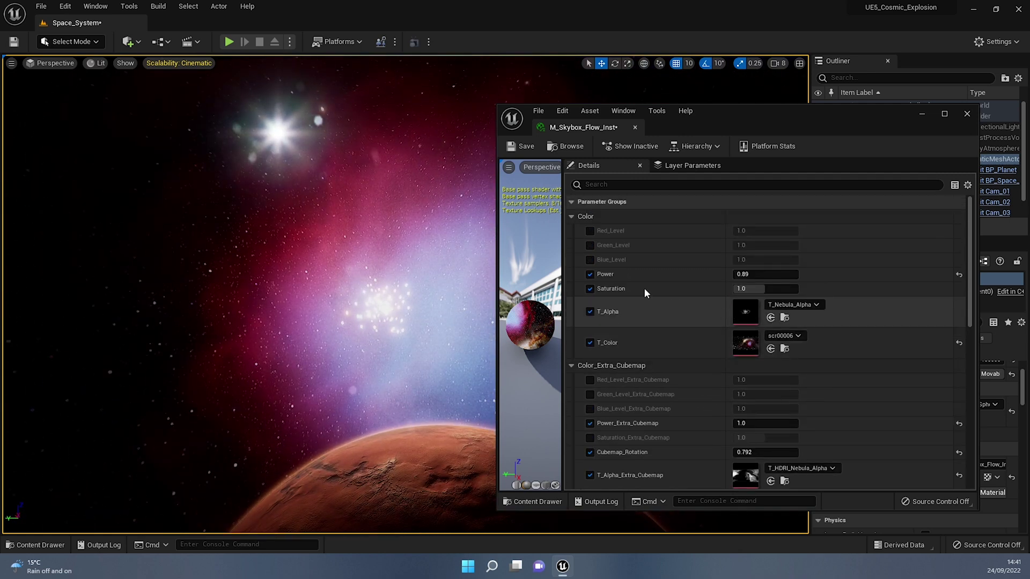
pyautogui.click(745, 274)
pyautogui.write('1')
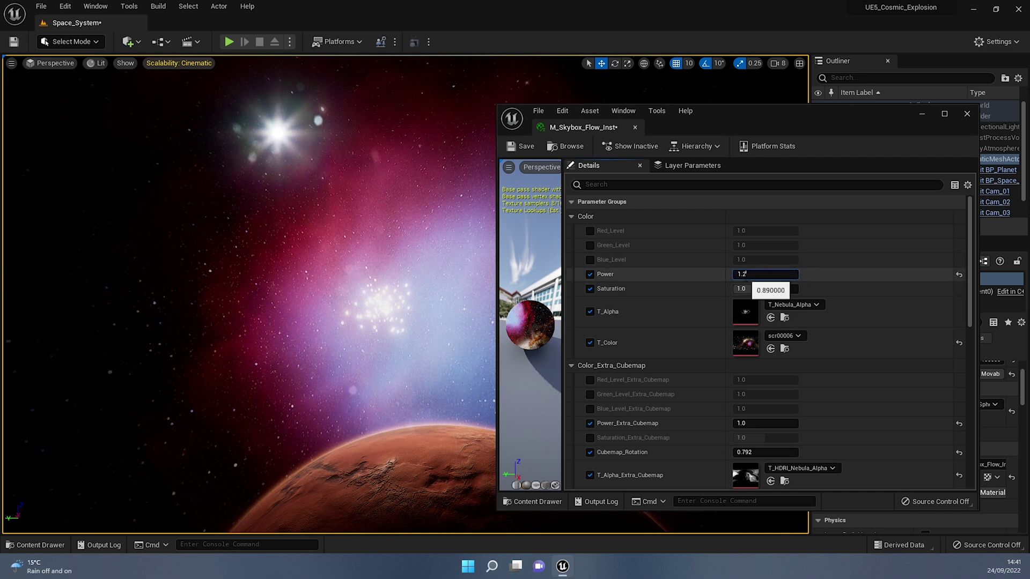
pyautogui.write('.2')
pyautogui.press('Return')
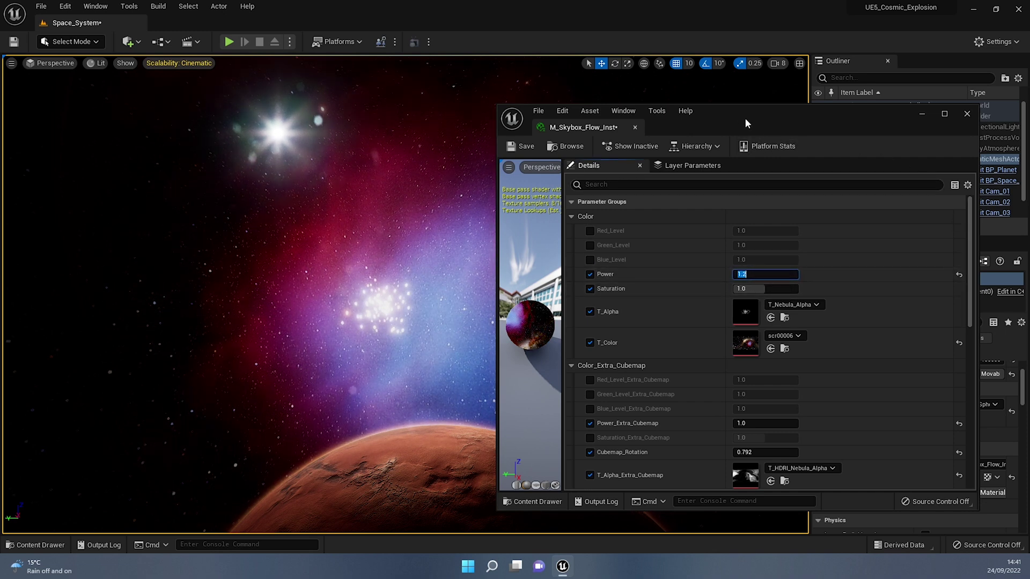
pyautogui.moveTo(747, 117); pyautogui.dragTo(700, 123)
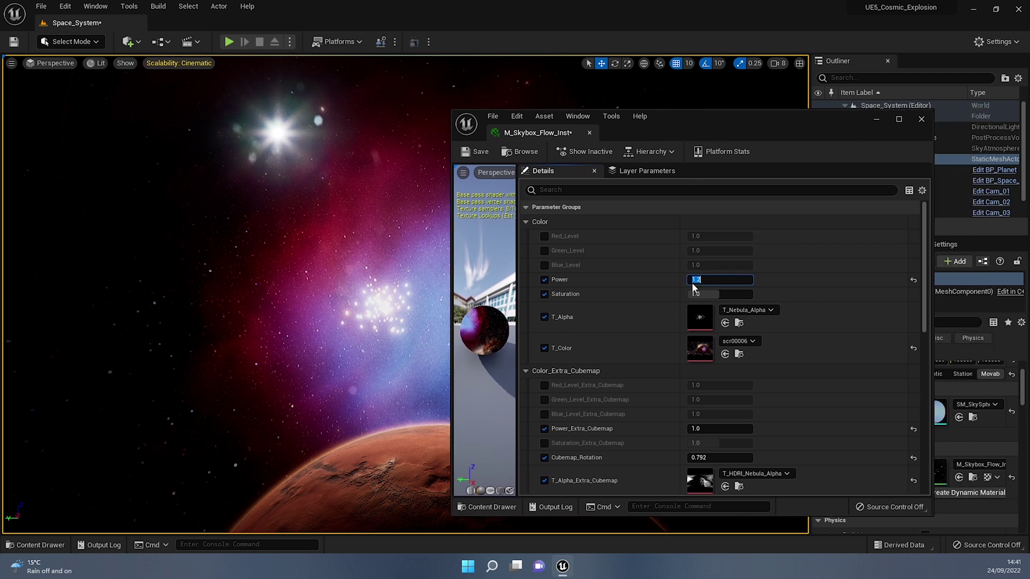
# Open the scr00006 texture for editing and choose NoMipmaps as its mip generation setting.
pyautogui.doubleClick(694, 355)
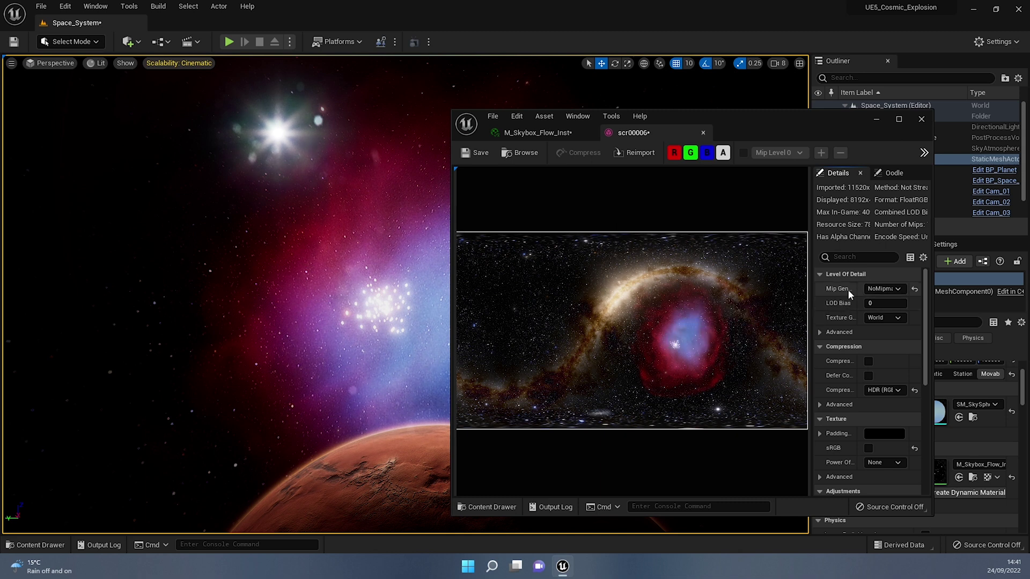
pyautogui.click(884, 289)
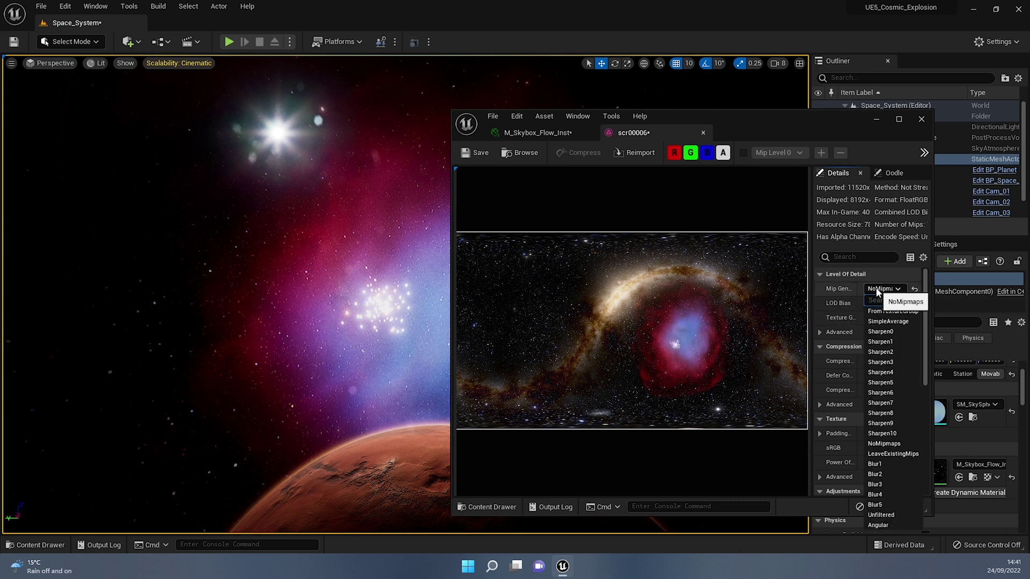
pyautogui.click(885, 444)
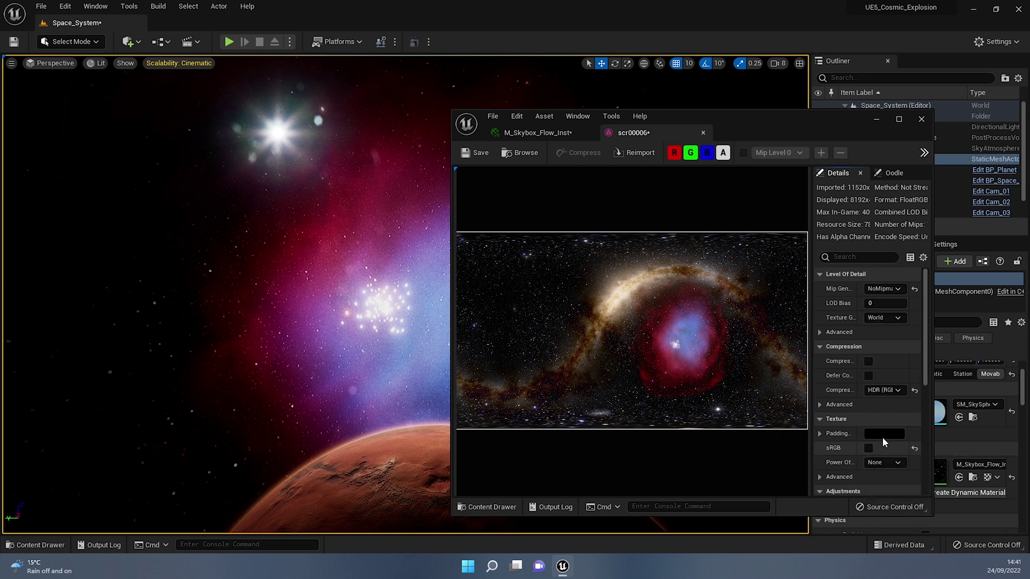
# Try FromTextureGroup as the scr00006 texture's mip generation setting to compare the sky, and restore NoMipmaps.
pyautogui.click(887, 291)
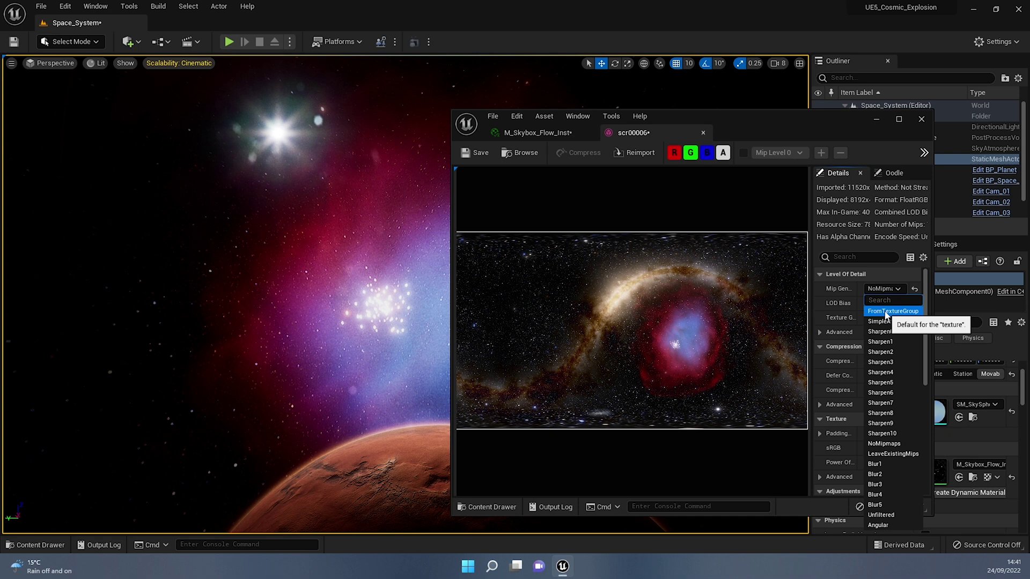
pyautogui.click(886, 313)
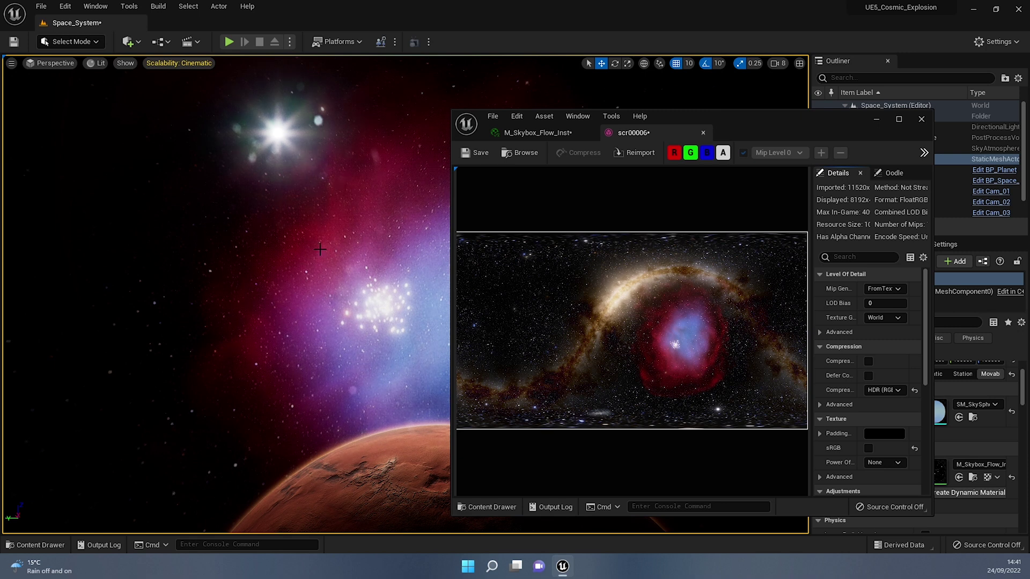
pyautogui.click(884, 289)
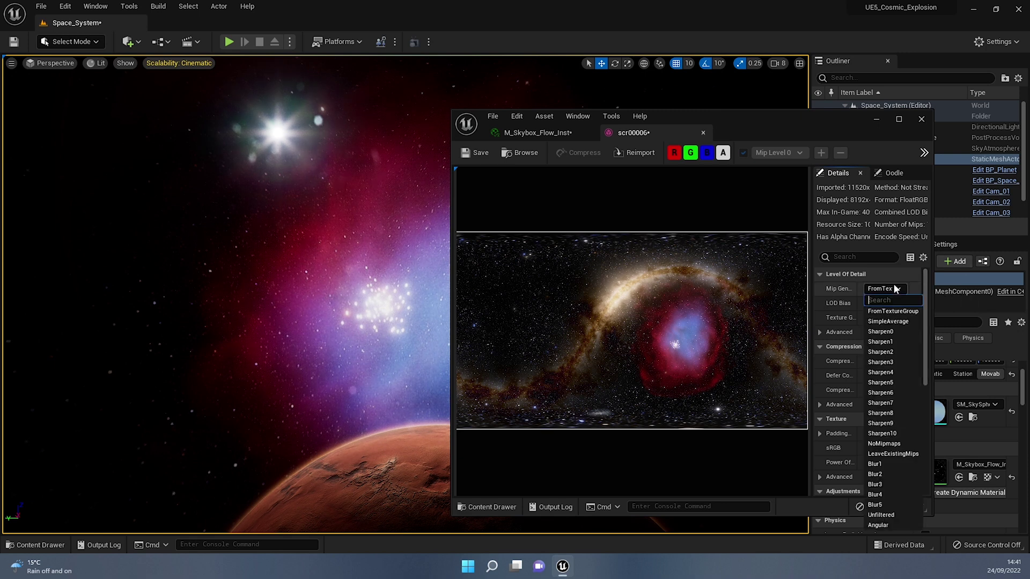
pyautogui.click(893, 443)
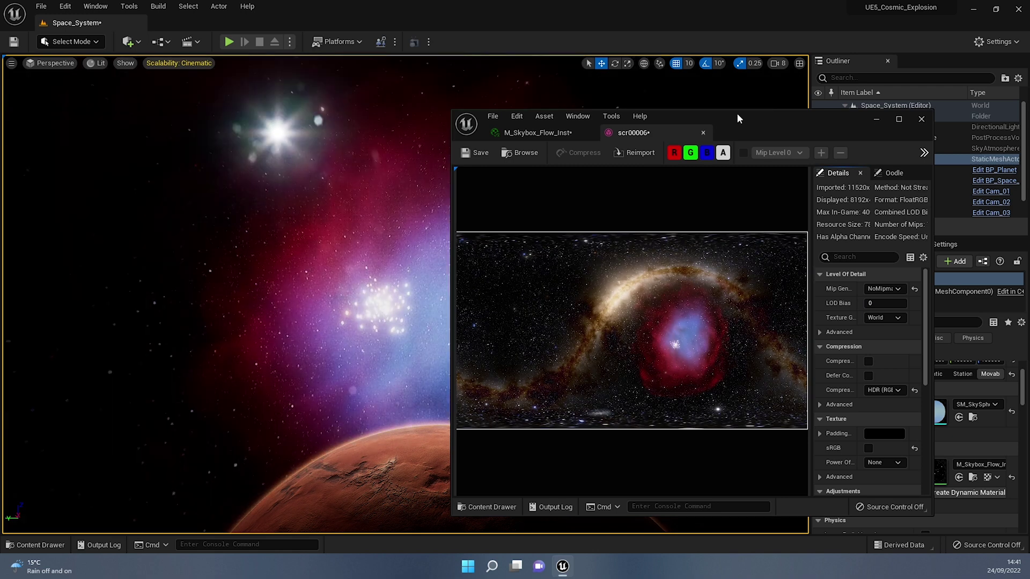
# Set Far_Stars_Intensity and Near_Stars_Intensity in the M_Skybox_Flow_Inst star settings to 0, and clear the editor window from the viewport.
pyautogui.click(563, 132)
pyautogui.scroll(-1, 771, 340)
pyautogui.scroll(-5, 782, 340)
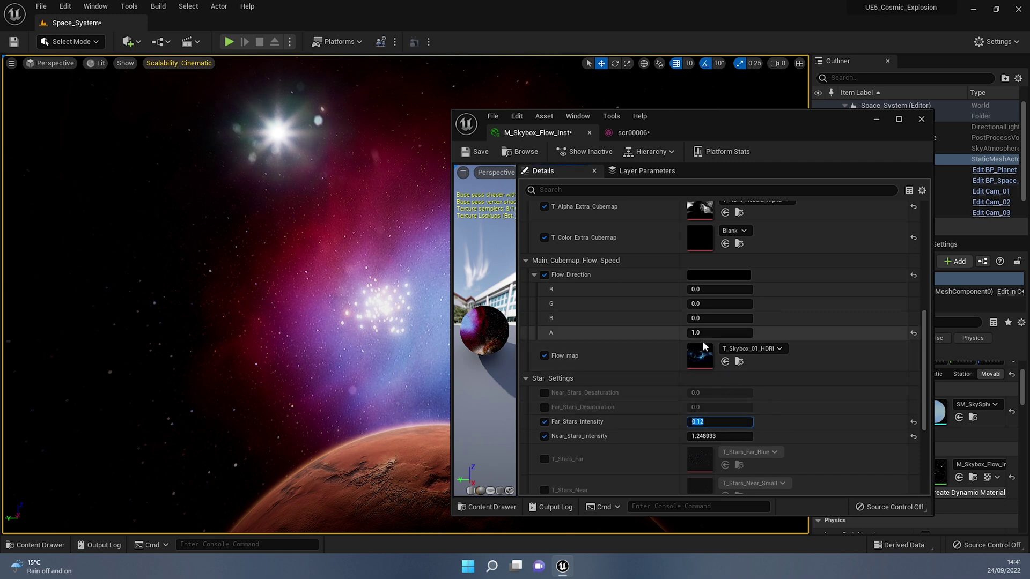
pyautogui.scroll(1, 697, 339)
pyautogui.scroll(-4, 697, 339)
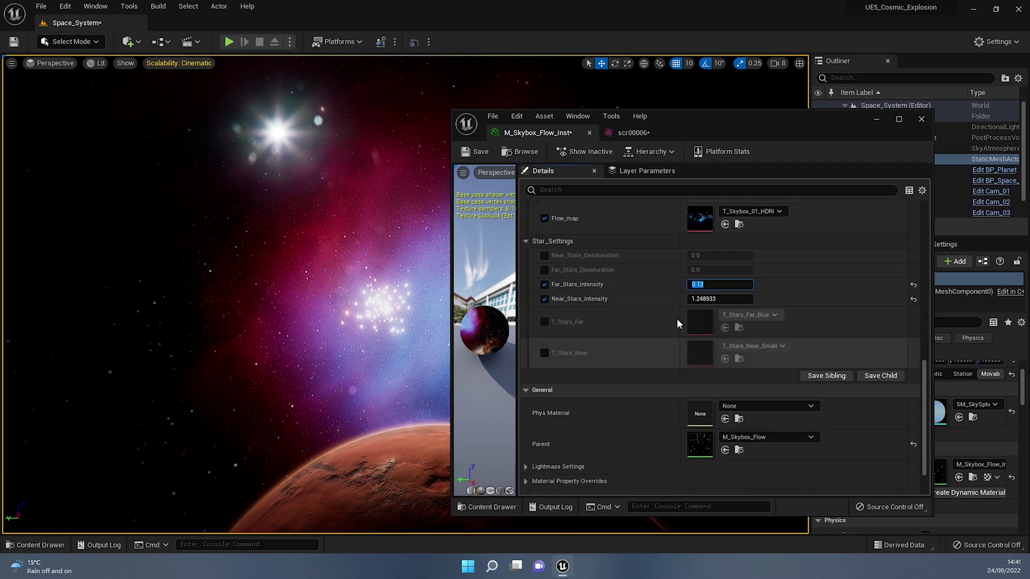
pyautogui.scroll(1, 684, 331)
pyautogui.write('0')
pyautogui.press('Tab')
pyautogui.write('0')
pyautogui.press('Return')
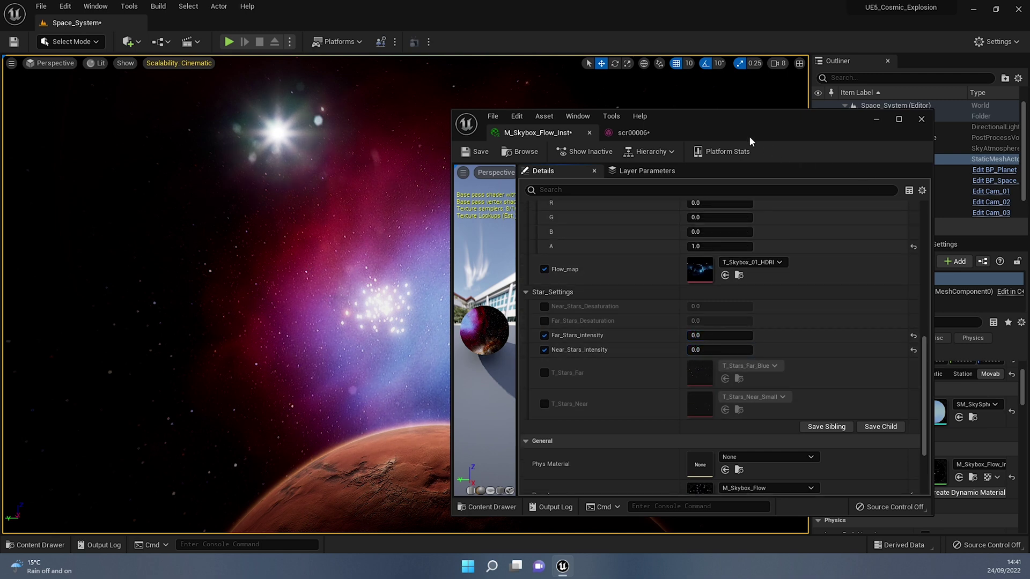
pyautogui.moveTo(700, 119); pyautogui.dragTo(1029, 123)
# Hide the PostProcessVolume actor in the Lighting folder.
pyautogui.moveTo(471, 263)
pyautogui.mouseDown(button='right')
pyautogui.moveTo(472, 126)
pyautogui.moveTo(429, 124)
pyautogui.moveTo(365, 188)
pyautogui.moveTo(471, 263)
pyautogui.mouseUp(button='right')
pyautogui.click(905, 138)
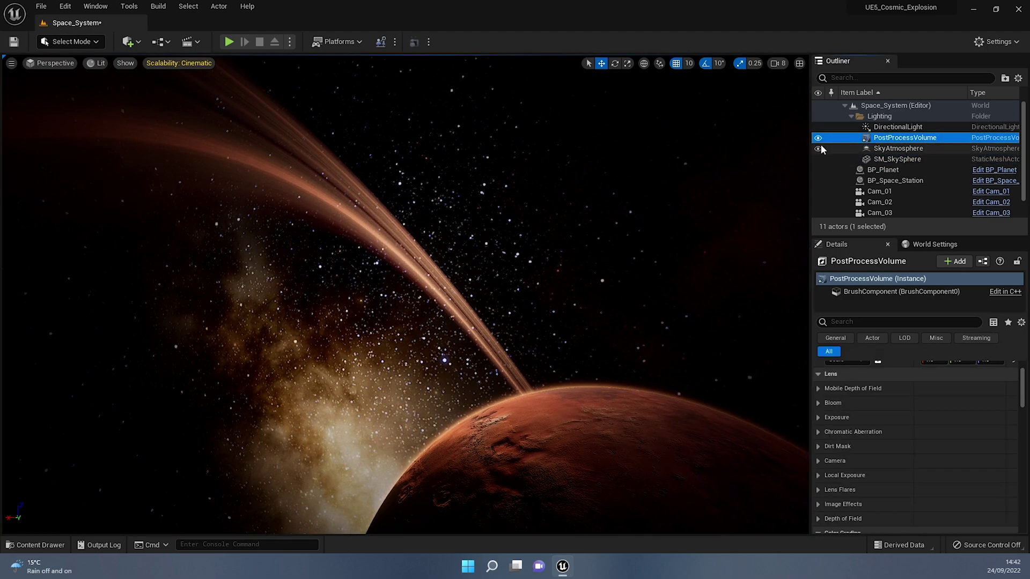
pyautogui.click(818, 137)
# Select the sky sphere and examine the skybox from several directions, including the nebula, the star cluster, the galactic band and the ringed planet.
pyautogui.moveTo(408, 268); pyautogui.dragTo(408, 268, button='right')
pyautogui.click(408, 268)
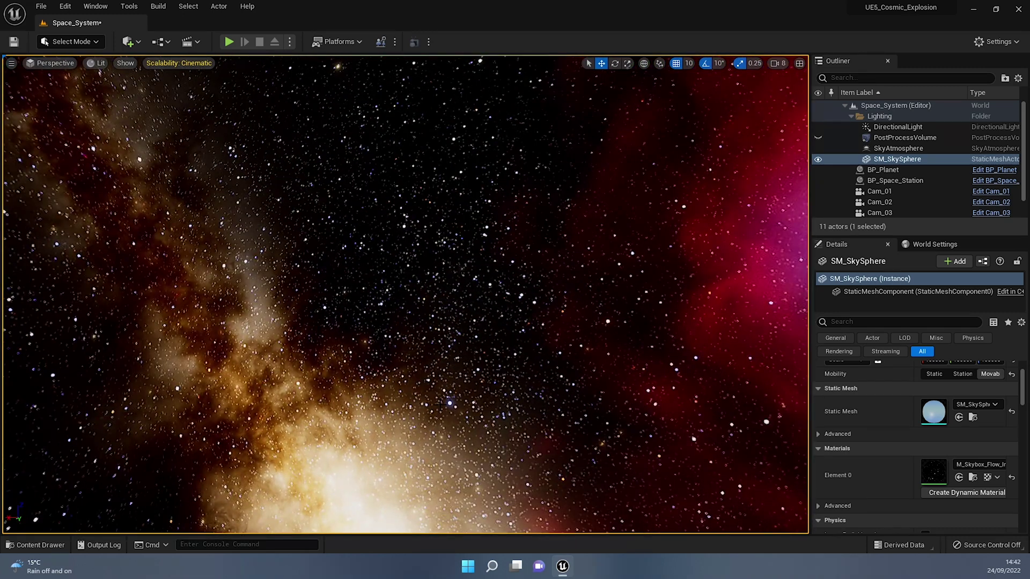
pyautogui.moveTo(222, 361); pyautogui.dragTo(222, 360, button='right')
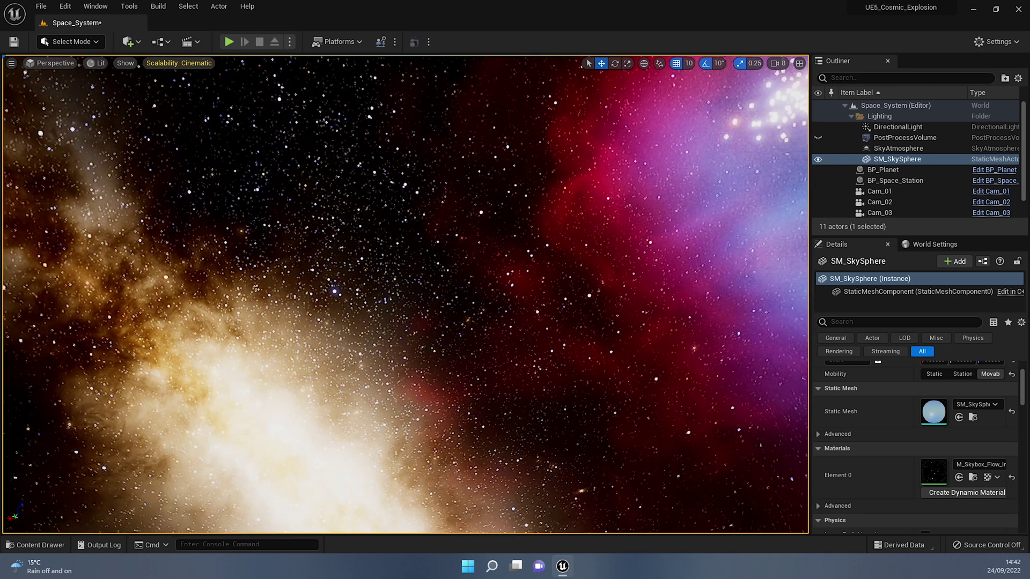
pyautogui.moveTo(450, 313); pyautogui.dragTo(445, 281, button='right')
pyautogui.moveTo(359, 266); pyautogui.dragTo(359, 266, button='right')
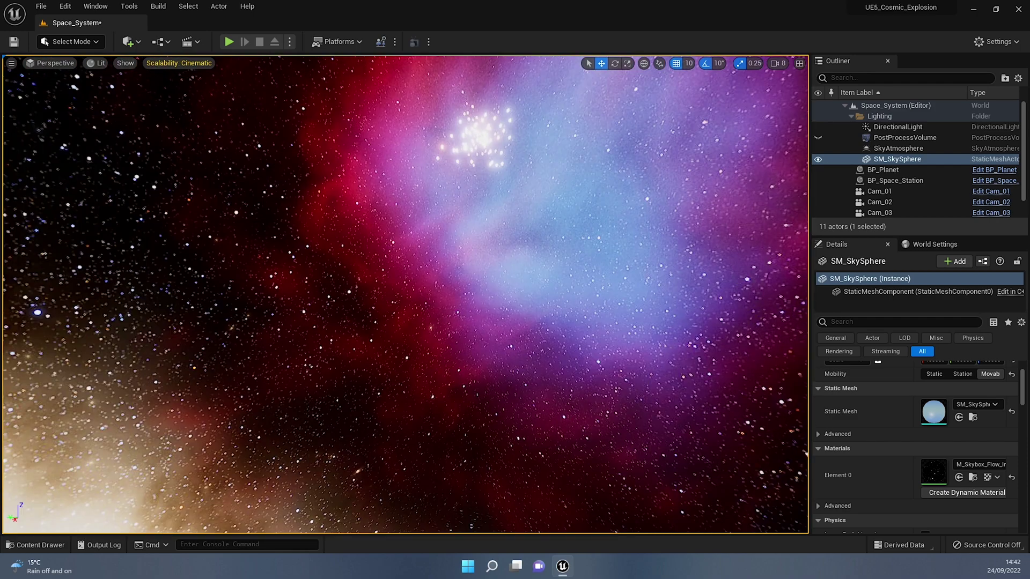
pyautogui.moveTo(577, 257); pyautogui.dragTo(578, 258, button='right')
pyautogui.moveTo(631, 344); pyautogui.dragTo(631, 344, button='right')
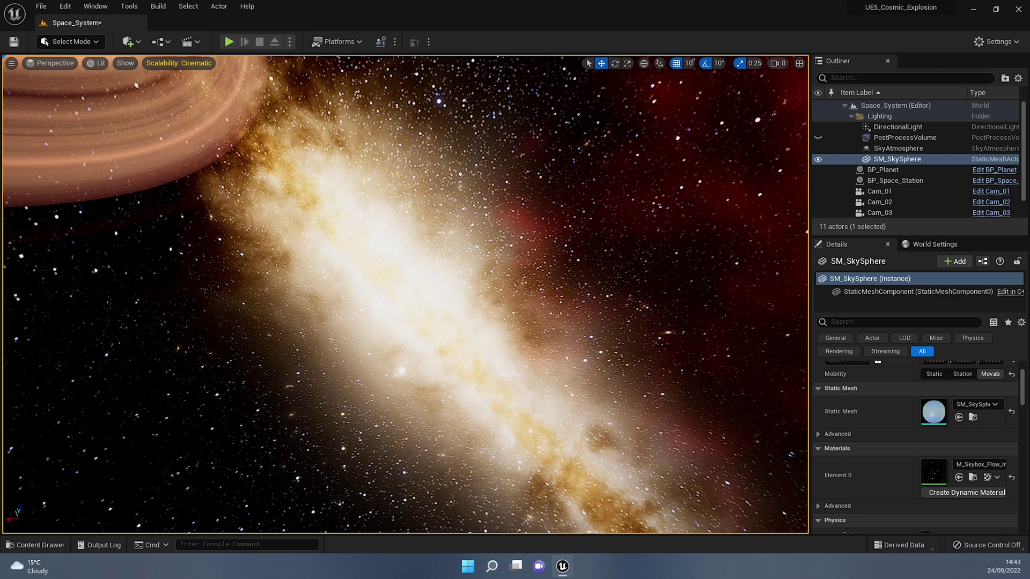
pyautogui.moveTo(603, 346); pyautogui.dragTo(603, 346, button='right')
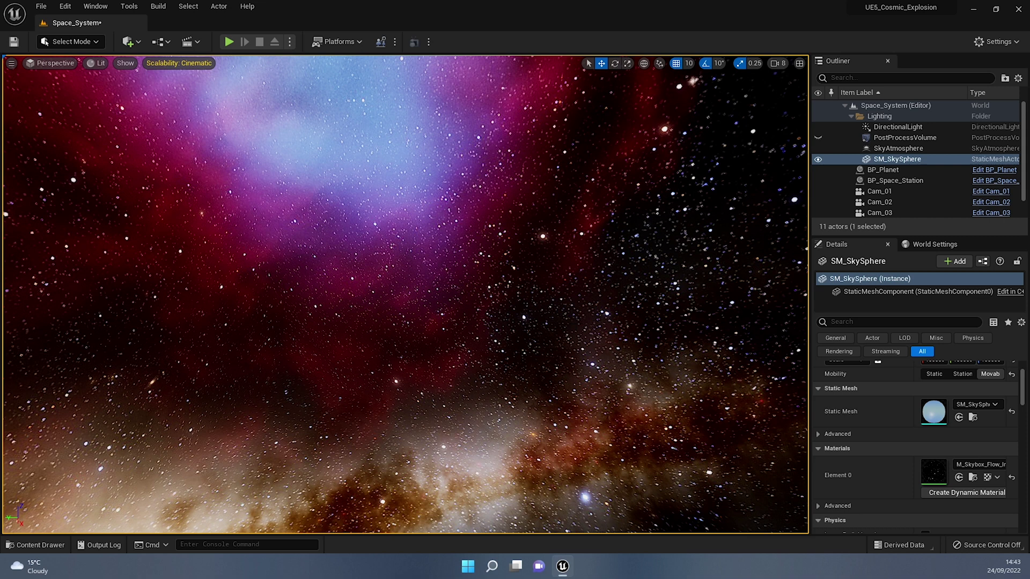
pyautogui.moveTo(604, 346); pyautogui.dragTo(603, 346, button='right')
pyautogui.moveTo(586, 283); pyautogui.dragTo(581, 282, button='right')
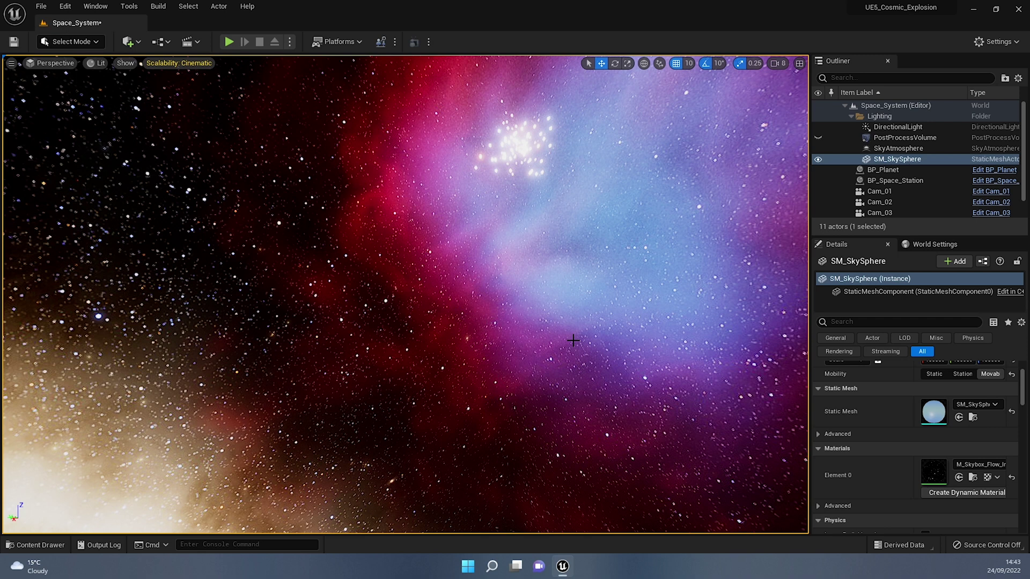
pyautogui.moveTo(552, 338); pyautogui.dragTo(492, 303, button='right')
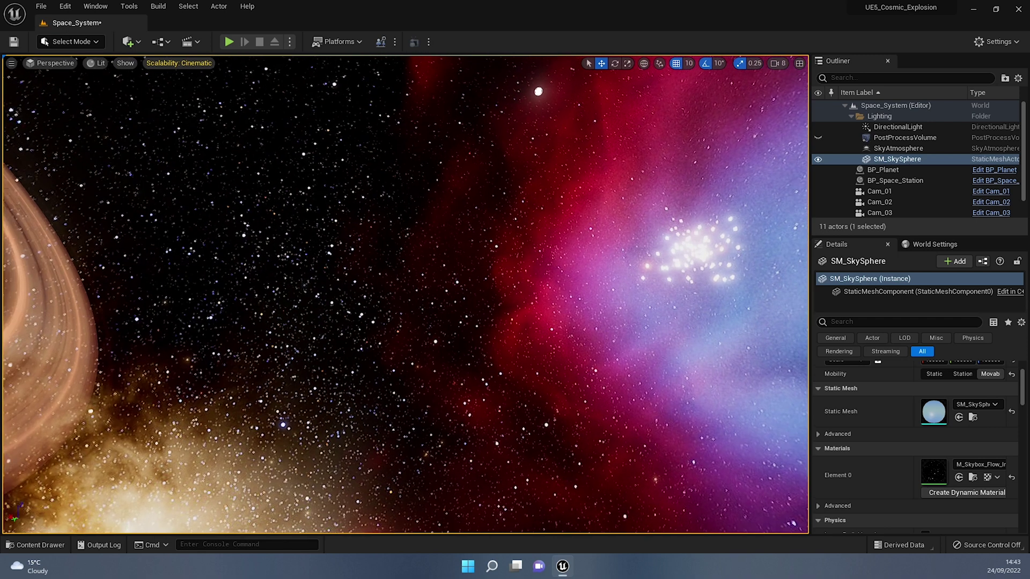
pyautogui.moveTo(492, 302); pyautogui.dragTo(470, 287, button='right')
pyautogui.press('s')
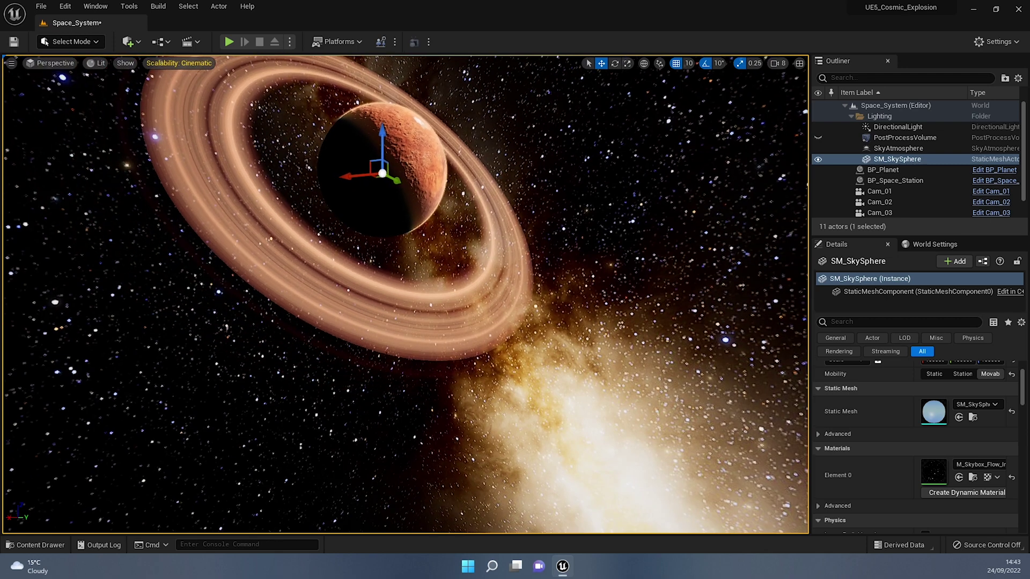